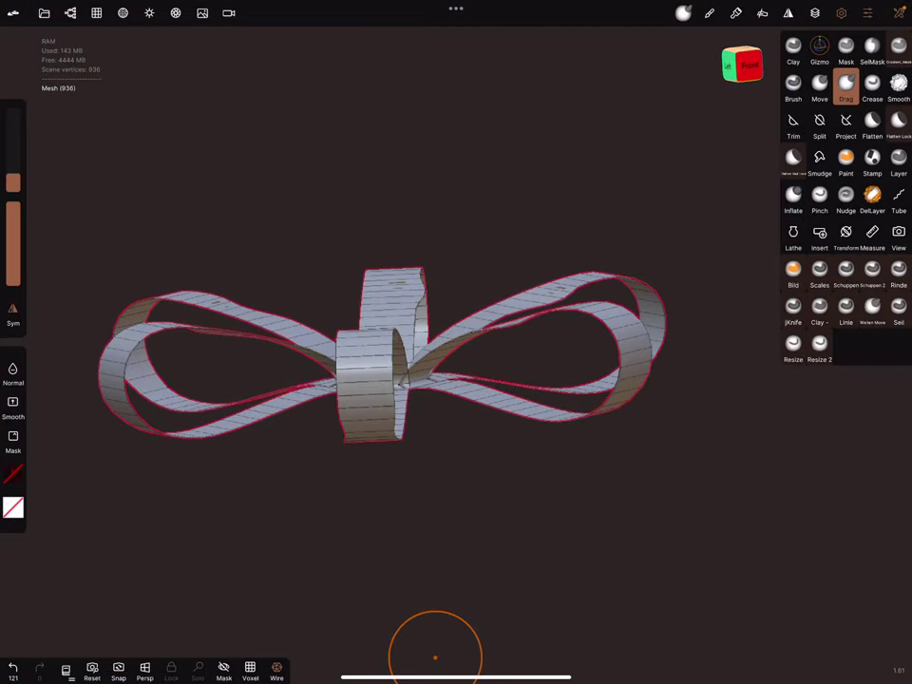
# Step: Delete the ribbon bow mesh from the Scene panel
pyautogui.moveTo(435, 657)
pyautogui.mouseDown(button='middle')
pyautogui.moveTo(578, 502)
pyautogui.moveTo(584, 438)
pyautogui.mouseUp(button='middle')
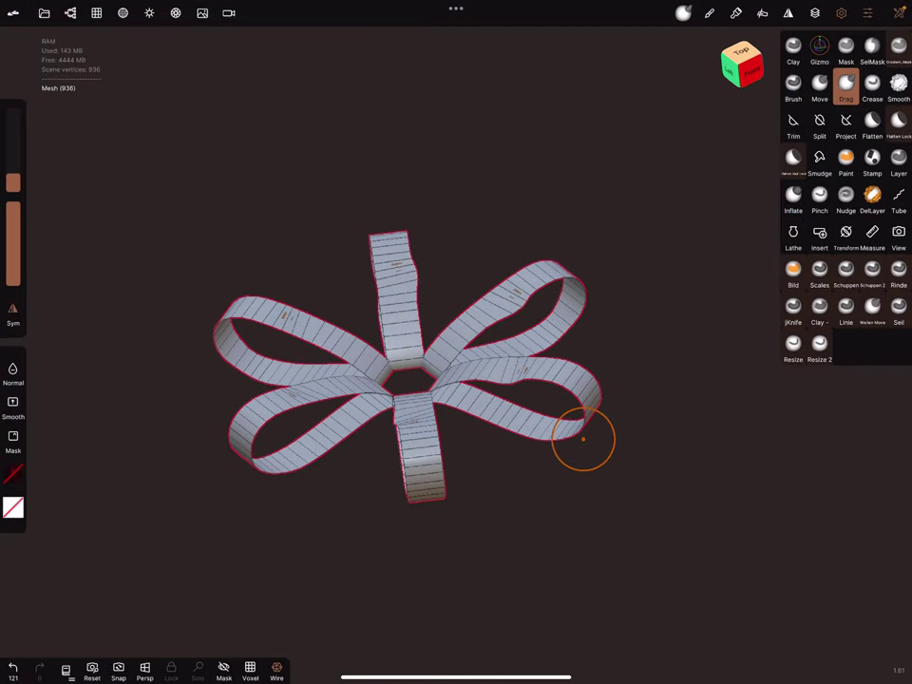
pyautogui.click(71, 13)
pyautogui.click(204, 83)
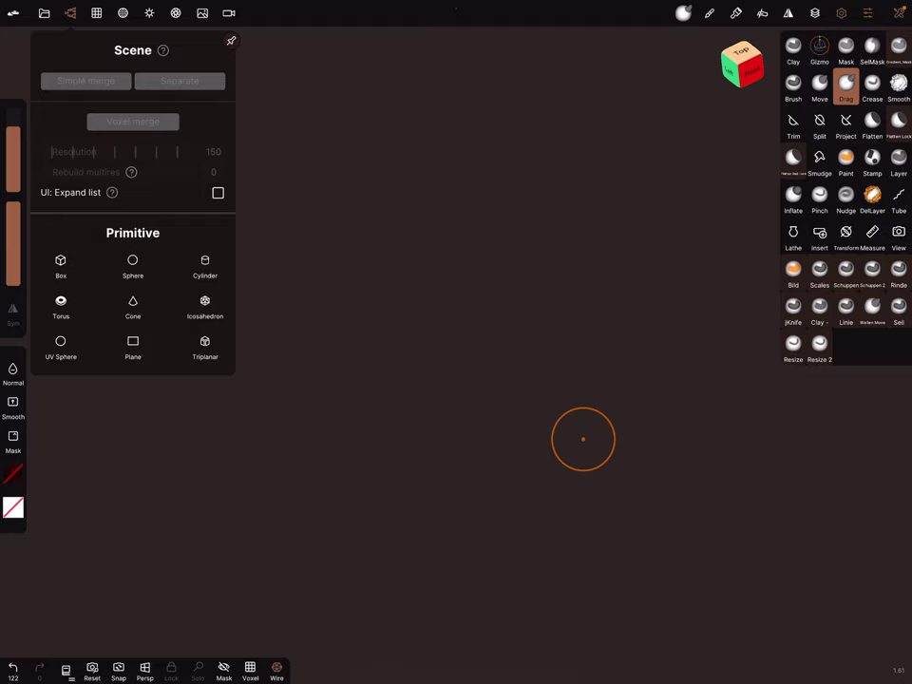
pyautogui.click(70, 13)
# Step: Snap the empty view to Front and reopen the Scene panel
pyautogui.moveTo(583, 439); pyautogui.dragTo(533, 431)
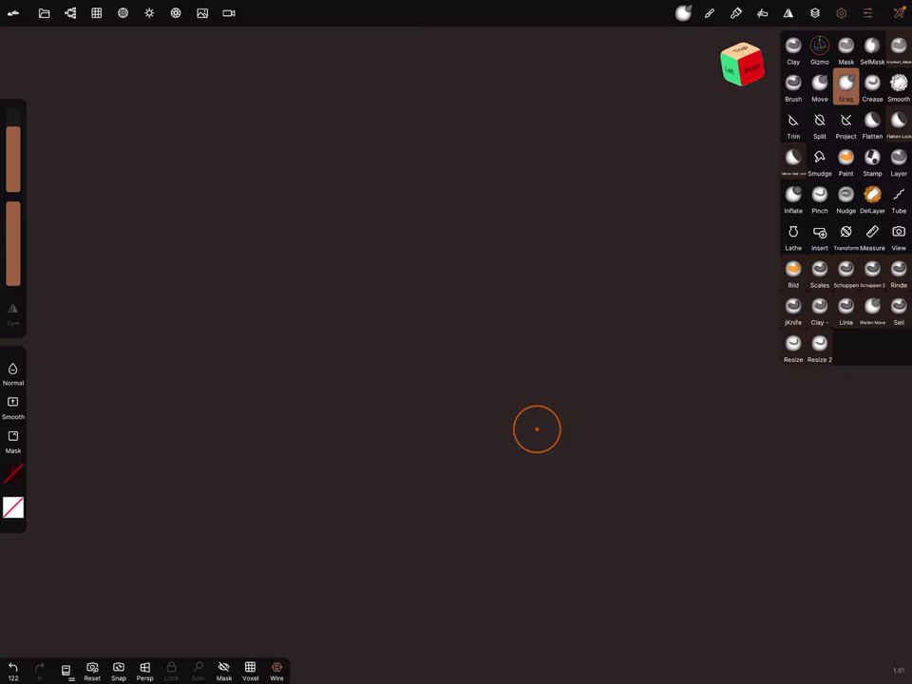
pyautogui.click(752, 65)
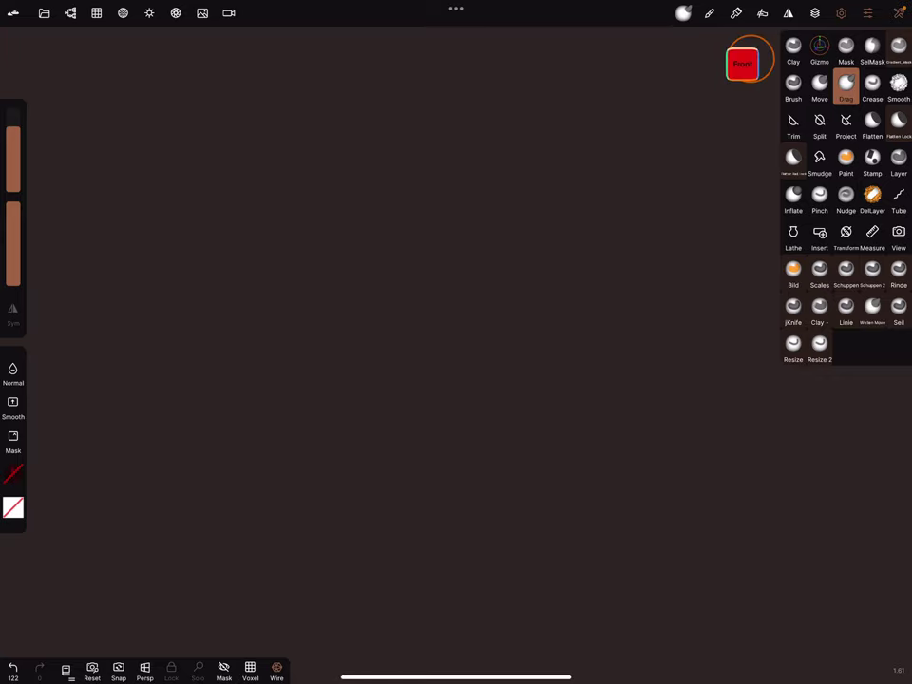
pyautogui.click(70, 12)
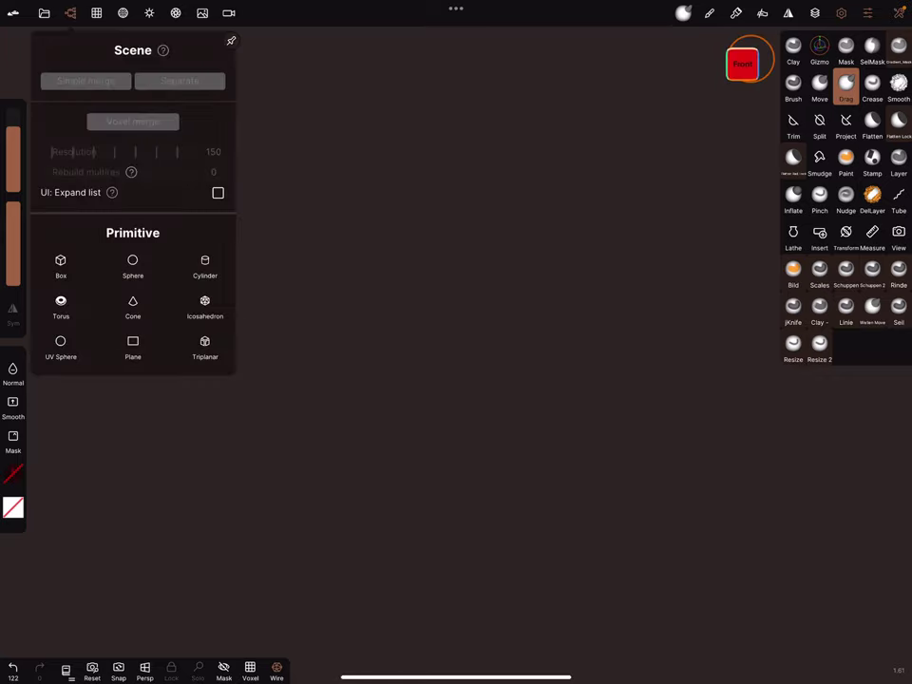
# Step: Add a Box primitive and validate it for sculpting
pyautogui.click(61, 266)
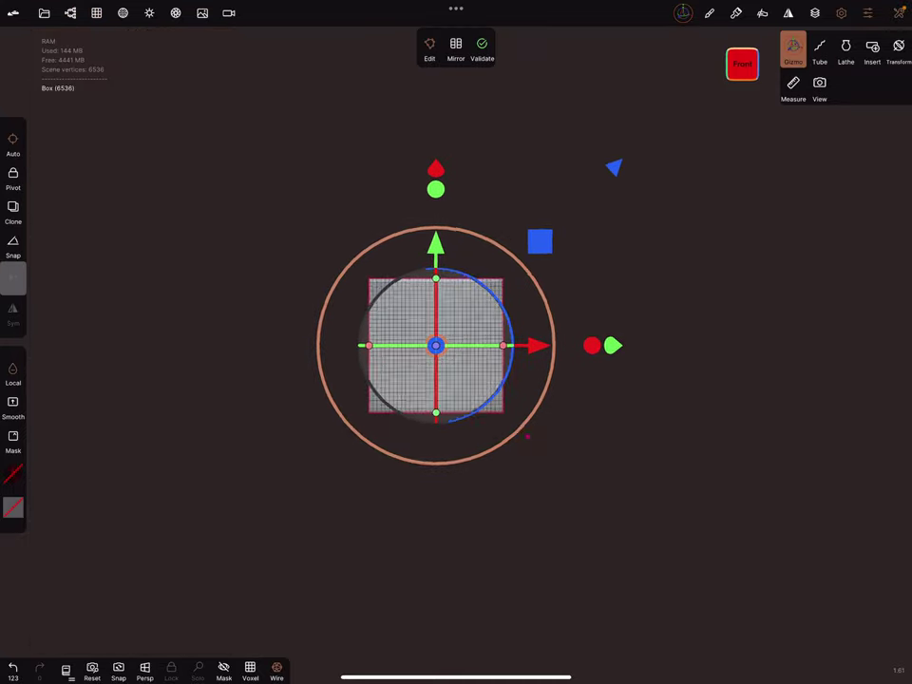
pyautogui.scroll(5, 418, 380)
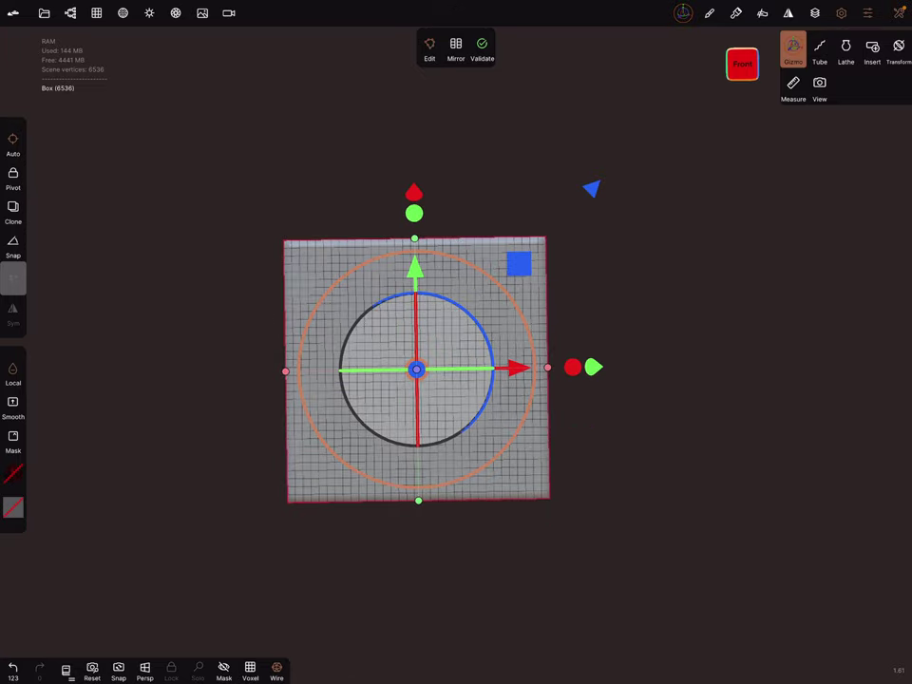
pyautogui.click(793, 50)
pyautogui.moveTo(665, 494); pyautogui.dragTo(665, 418)
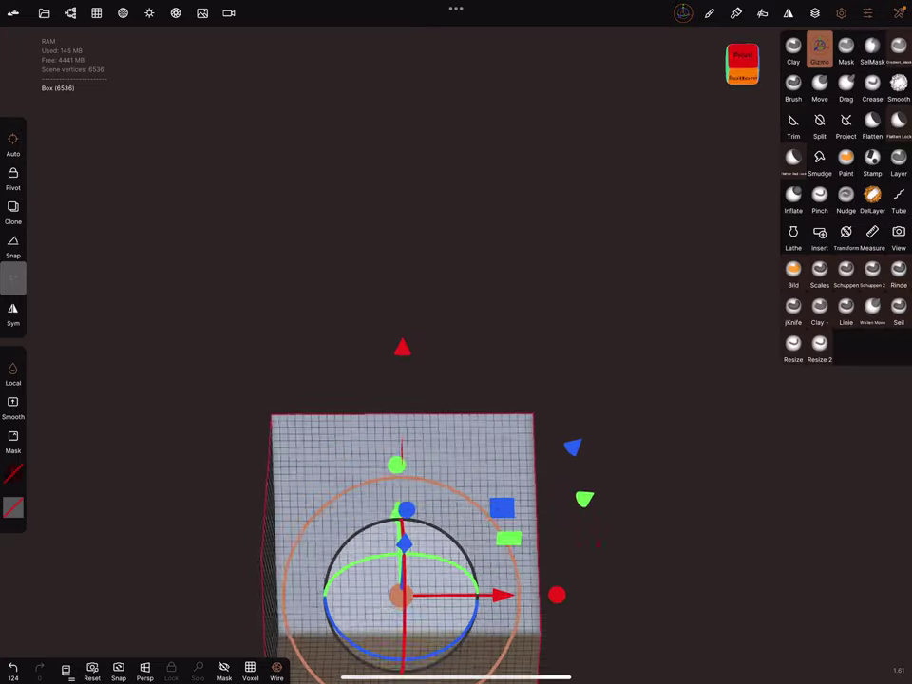
# Step: Subdivide the box twice, from about 6.5k to roughly 104k faces
pyautogui.click(96, 12)
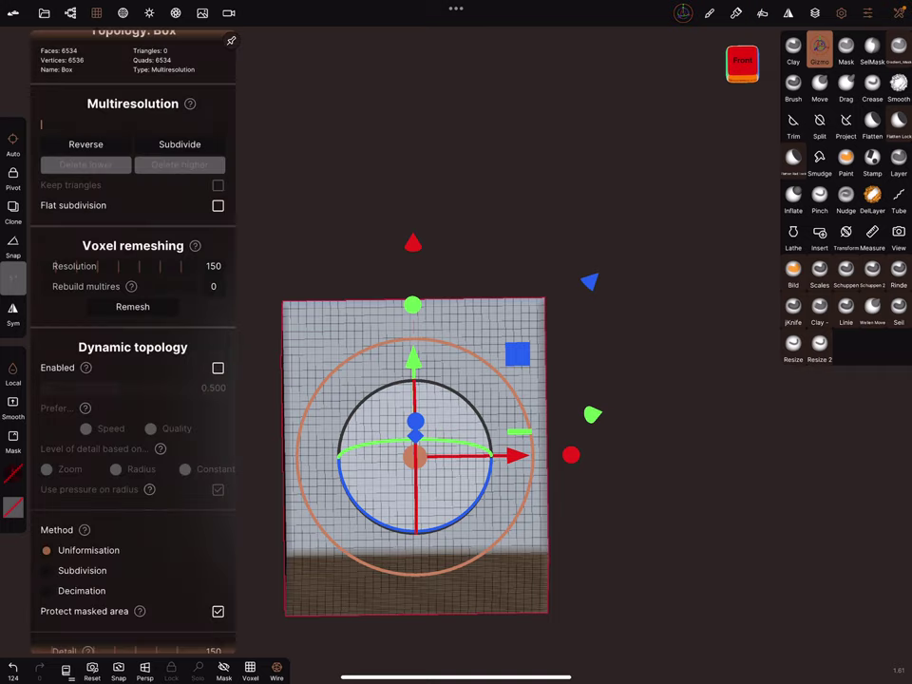
pyautogui.click(180, 143)
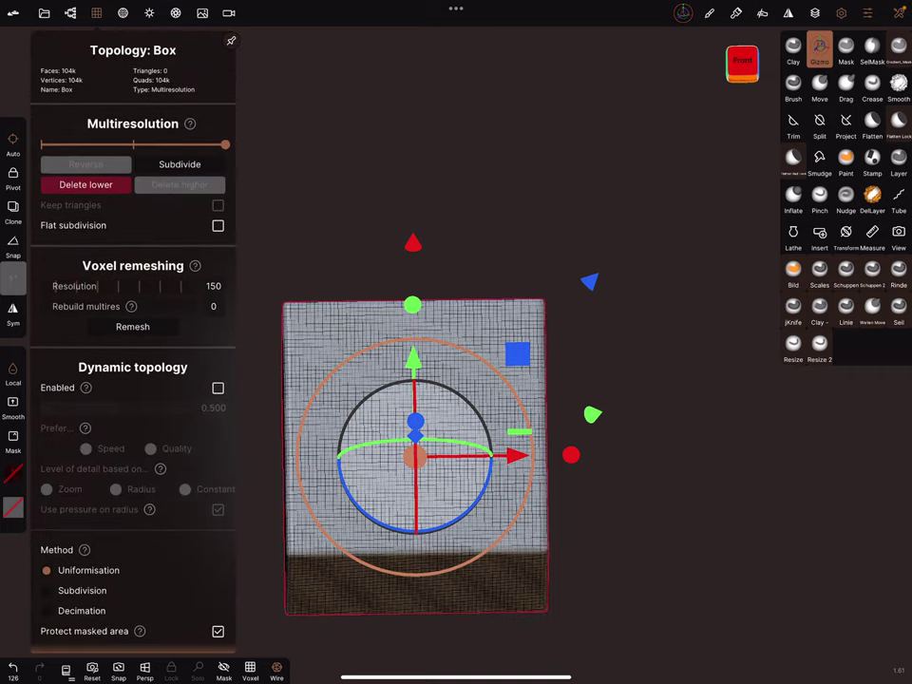
pyautogui.click(96, 13)
pyautogui.moveTo(415, 457); pyautogui.dragTo(400, 378, button='middle')
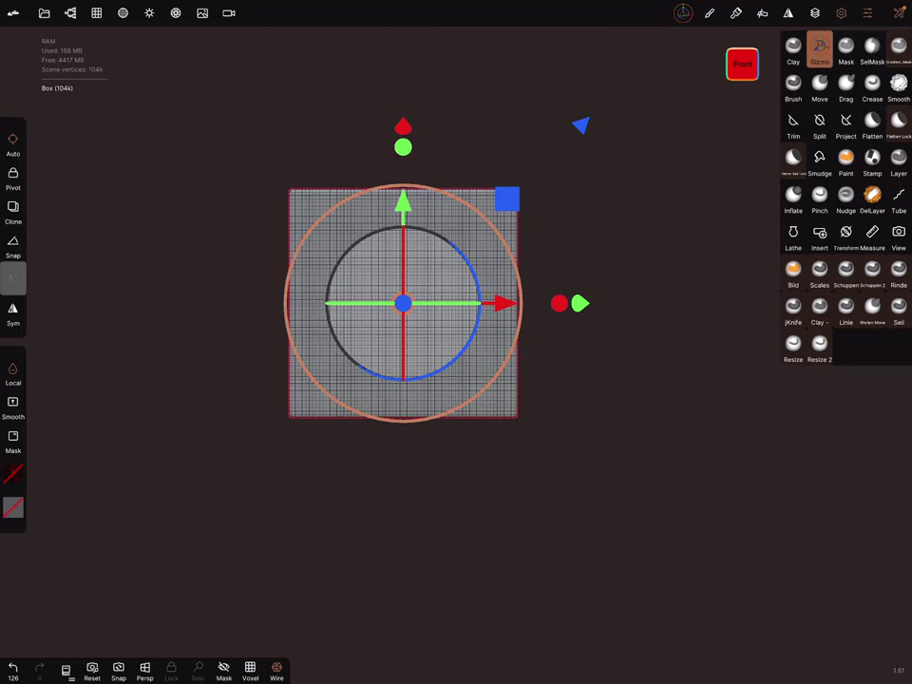
pyautogui.click(872, 48)
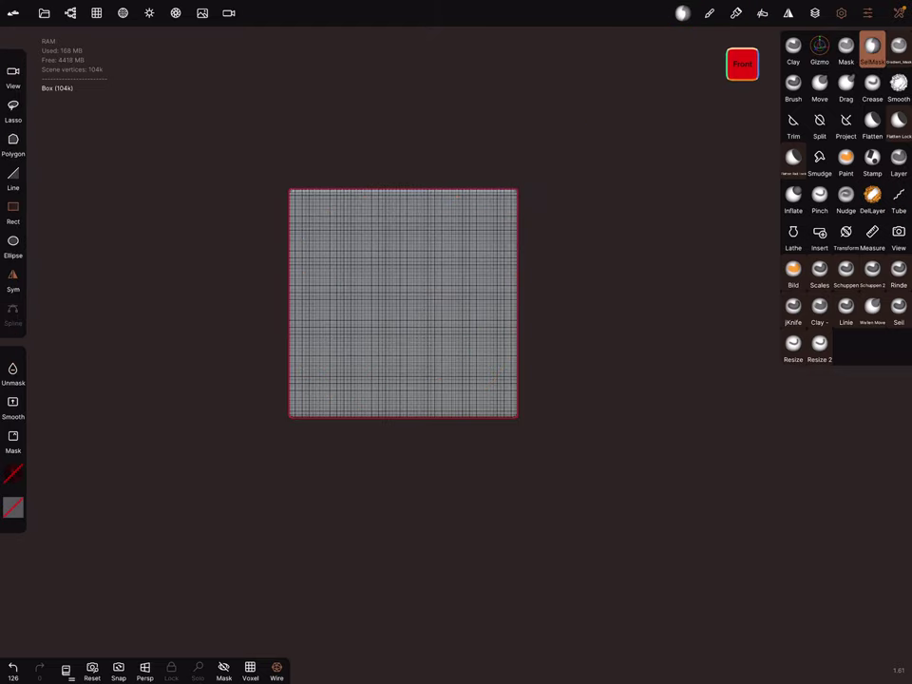
# Step: With symmetry off, mask a vertical and a horizontal strip across the box
pyautogui.click(12, 276)
pyautogui.moveTo(388, 160)
pyautogui.mouseDown()
pyautogui.moveTo(419, 230)
pyautogui.moveTo(417, 464)
pyautogui.mouseUp()
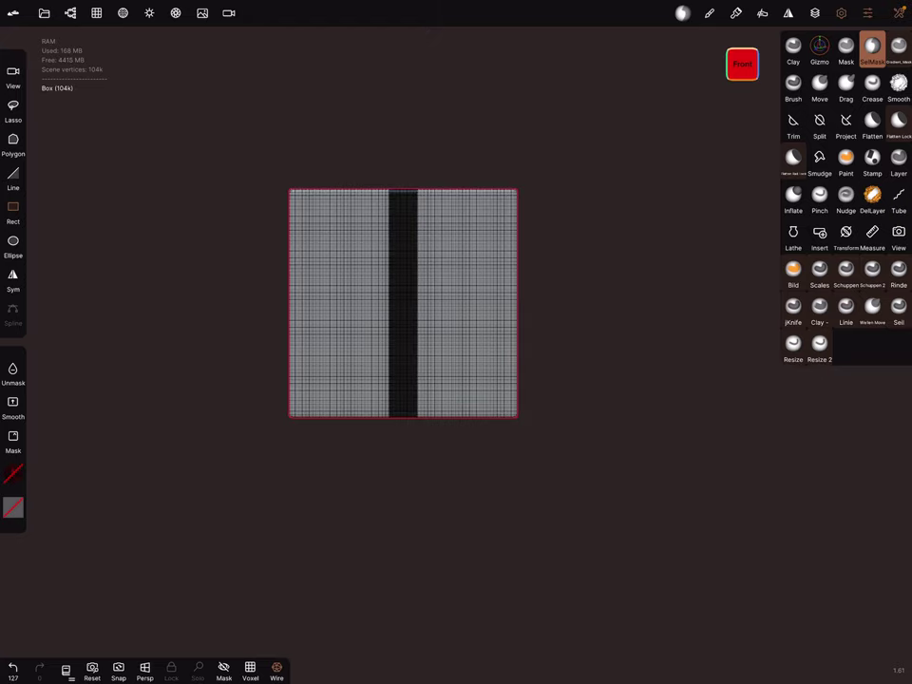
pyautogui.moveTo(260, 279)
pyautogui.mouseDown()
pyautogui.moveTo(394, 316)
pyautogui.moveTo(551, 308)
pyautogui.mouseUp()
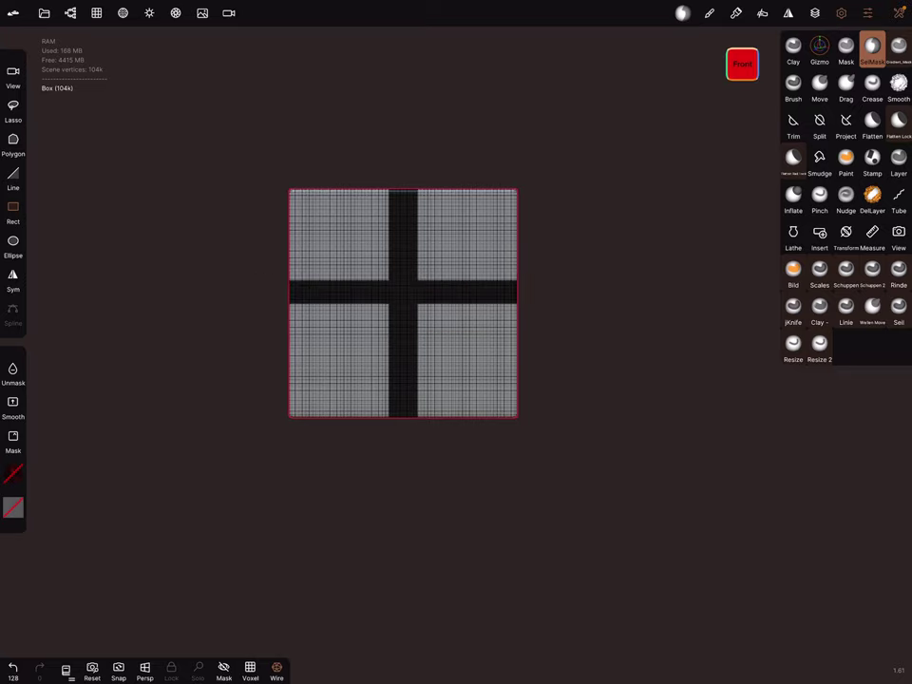
pyautogui.hotkey('ctrl', 'z')
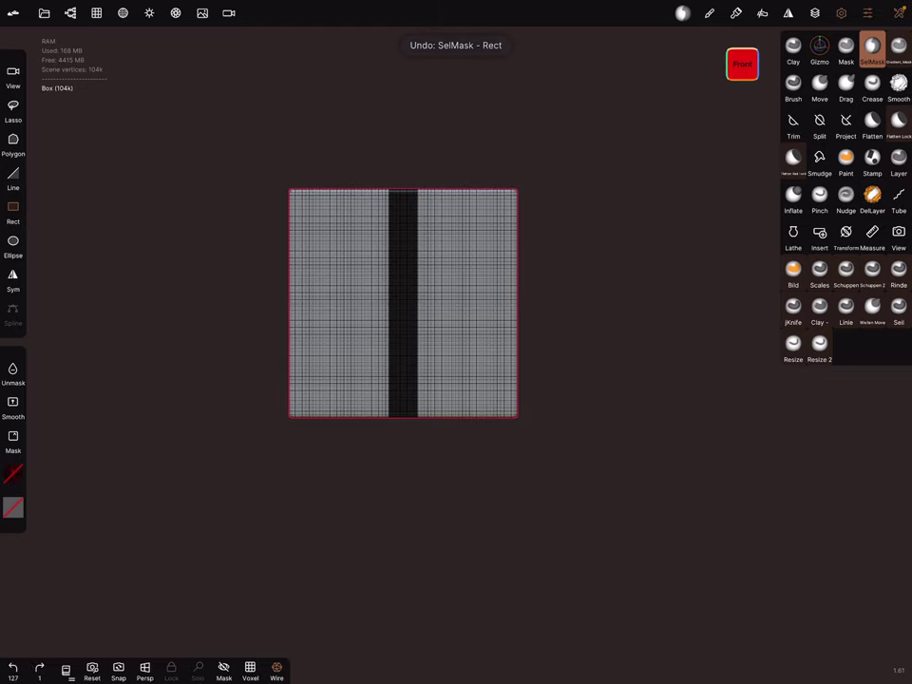
pyautogui.moveTo(266, 313)
pyautogui.mouseDown()
pyautogui.moveTo(285, 295)
pyautogui.moveTo(510, 271)
pyautogui.moveTo(559, 289)
pyautogui.mouseUp()
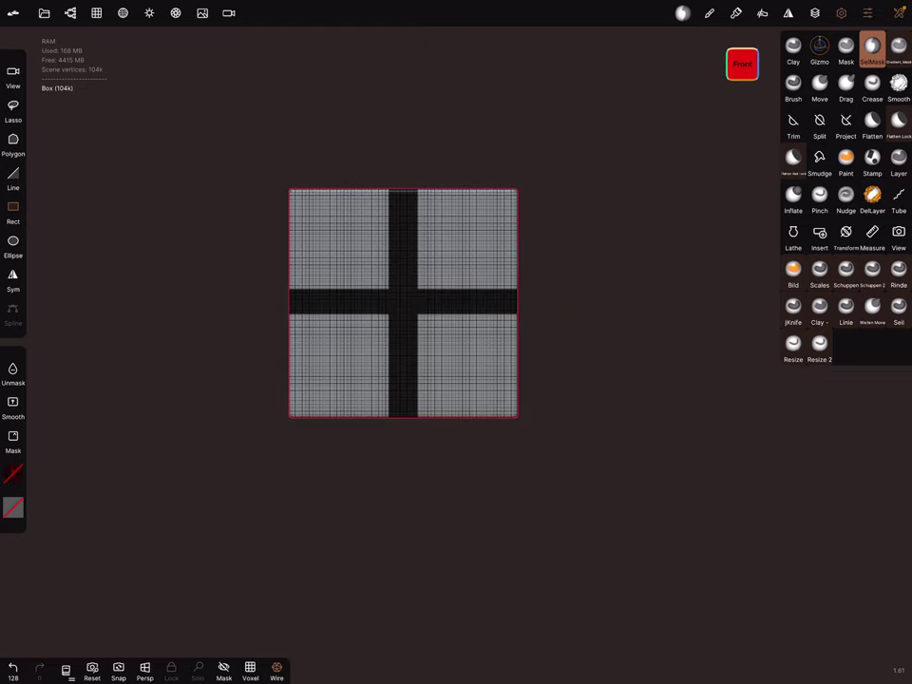
# Step: Check the cross mask from below, review the mask stroke settings, and open the SelMask settings
pyautogui.moveTo(556, 485); pyautogui.dragTo(550, 422)
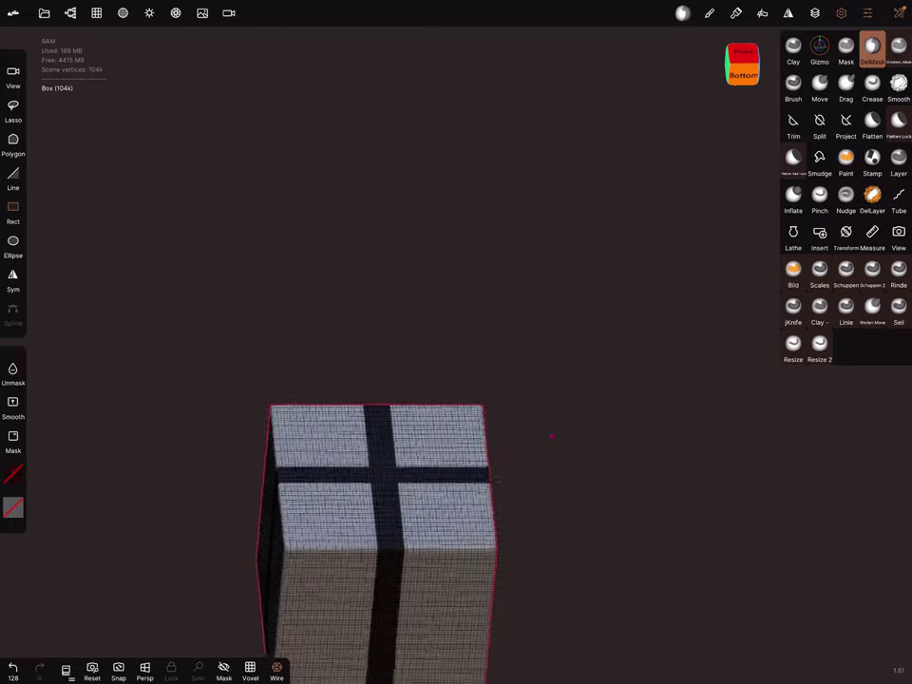
pyautogui.click(708, 12)
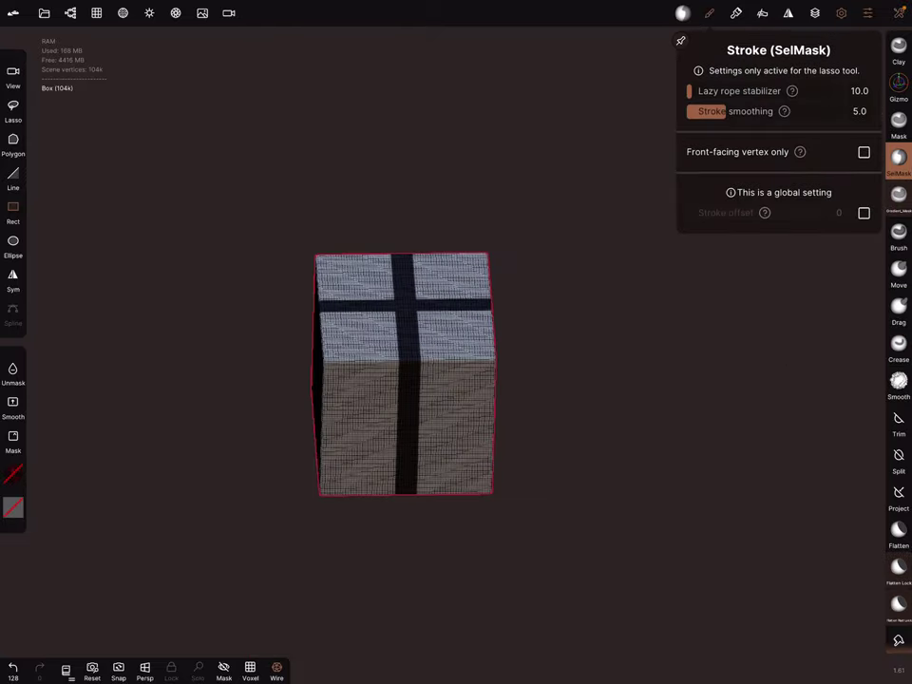
pyautogui.click(709, 13)
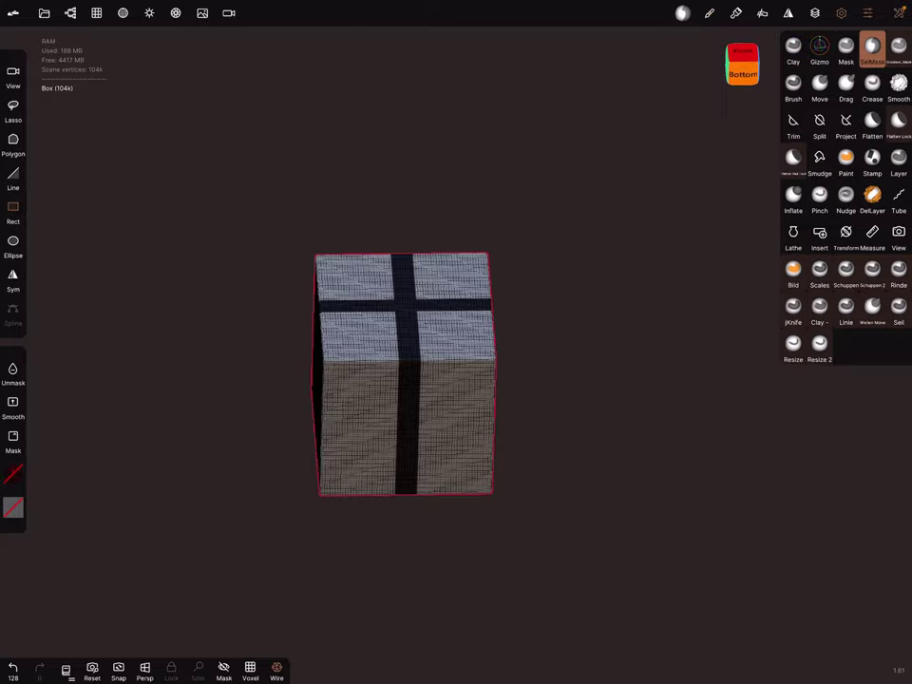
pyautogui.moveTo(483, 362)
pyautogui.mouseDown()
pyautogui.moveTo(513, 362)
pyautogui.moveTo(541, 342)
pyautogui.moveTo(538, 367)
pyautogui.mouseUp()
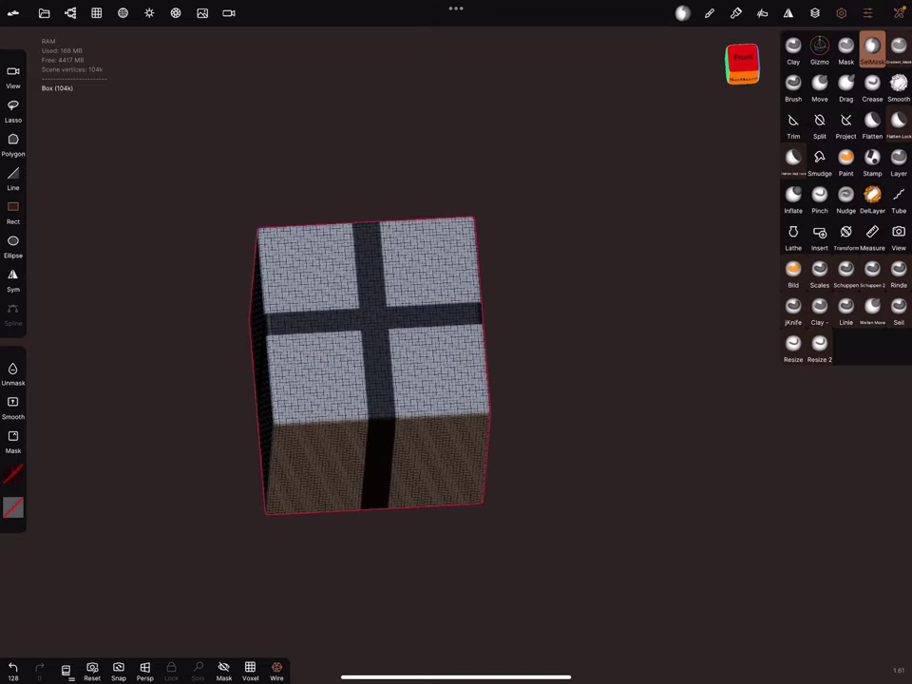
pyautogui.click(872, 48)
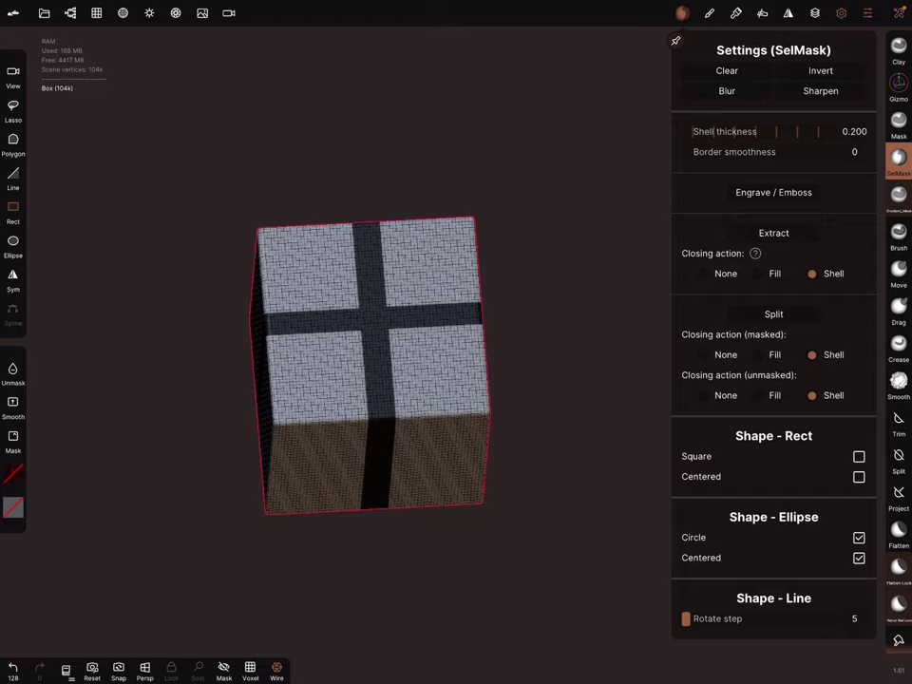
# Step: Extract the masked cross as a shell ribbon around the box
pyautogui.click(773, 233)
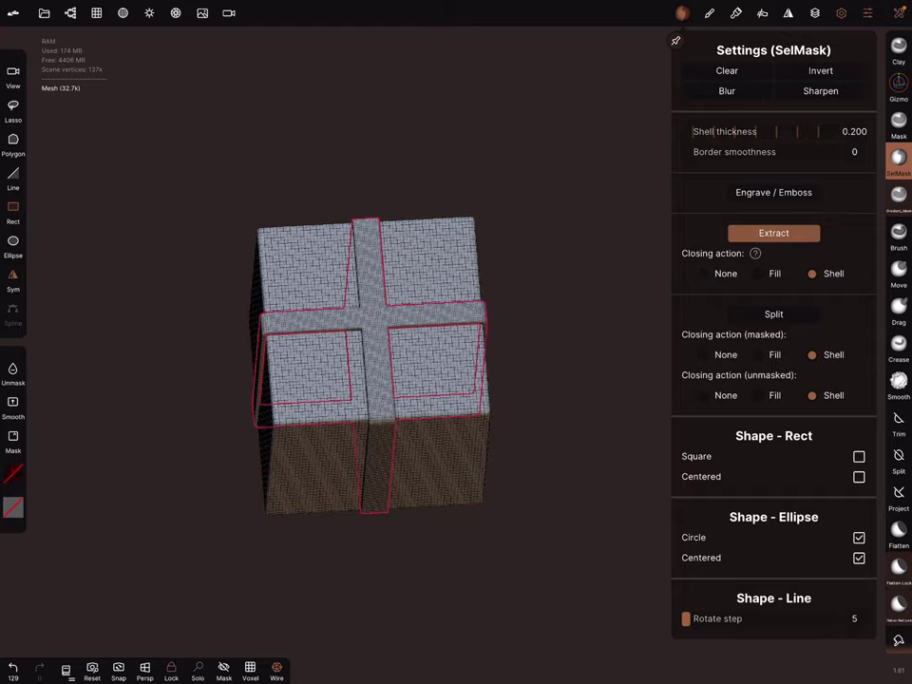
pyautogui.moveTo(589, 427); pyautogui.dragTo(589, 314)
pyautogui.moveTo(532, 323); pyautogui.dragTo(517, 270)
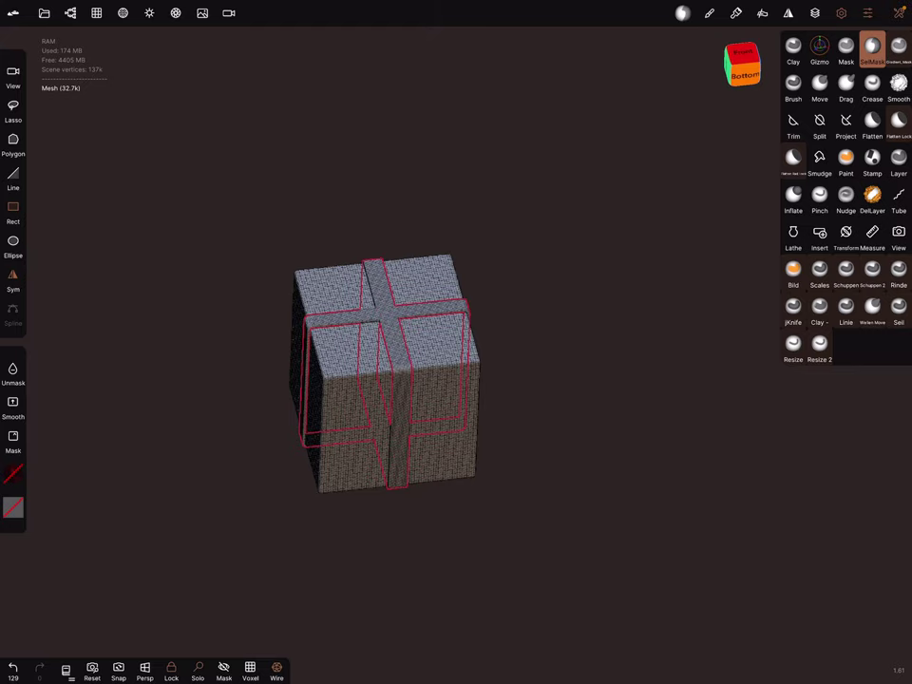
# Step: Paint the whole ribbon shell with the glossy metallic dark red material
pyautogui.click(735, 13)
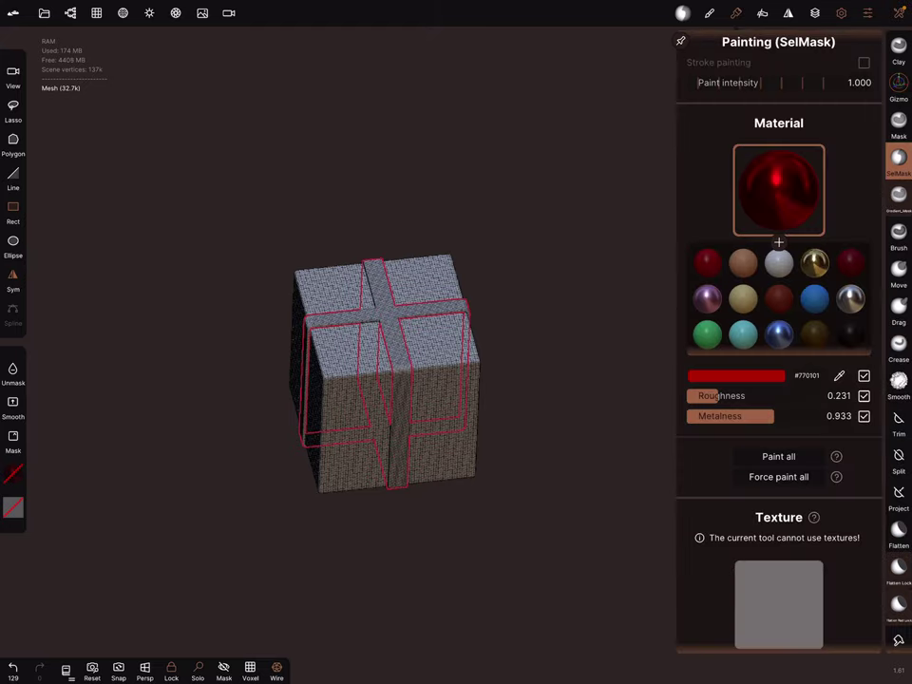
pyautogui.click(778, 456)
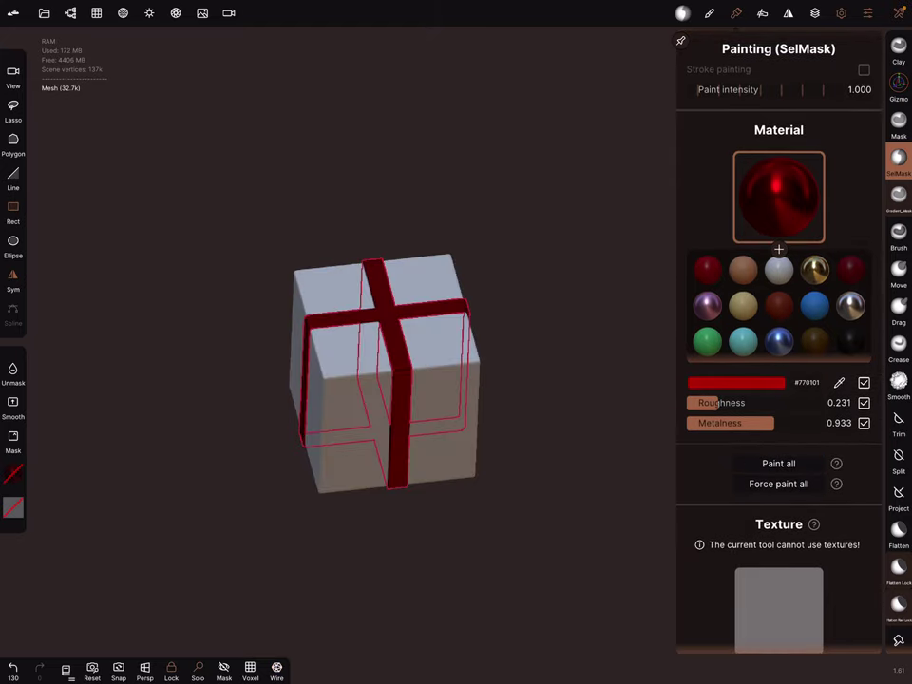
pyautogui.scroll(5, 433, 323)
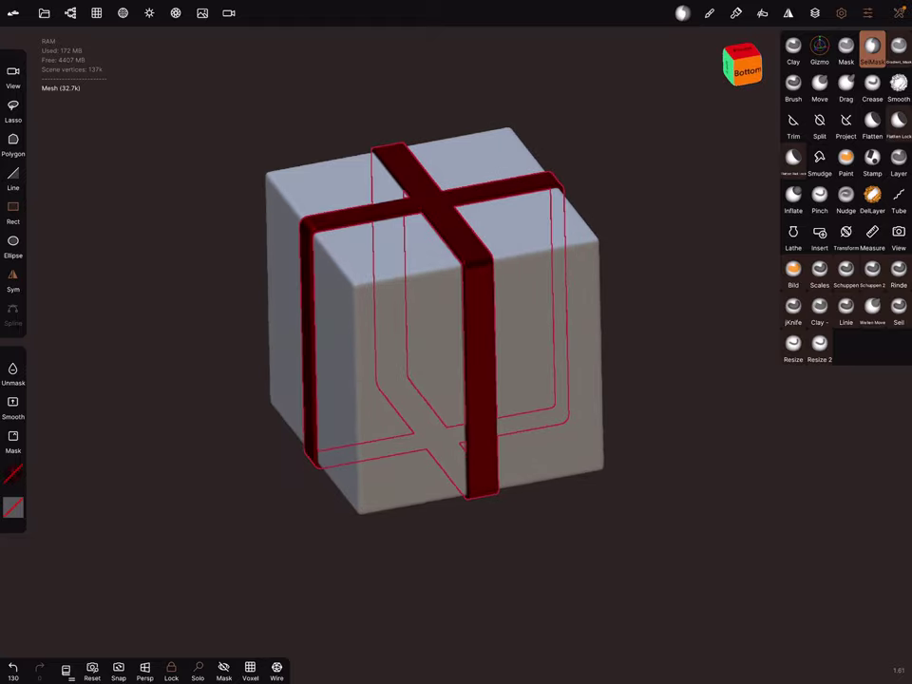
pyautogui.moveTo(644, 403)
pyautogui.mouseDown()
pyautogui.moveTo(644, 337)
pyautogui.moveTo(566, 420)
pyautogui.moveTo(615, 421)
pyautogui.moveTo(603, 404)
pyautogui.mouseUp()
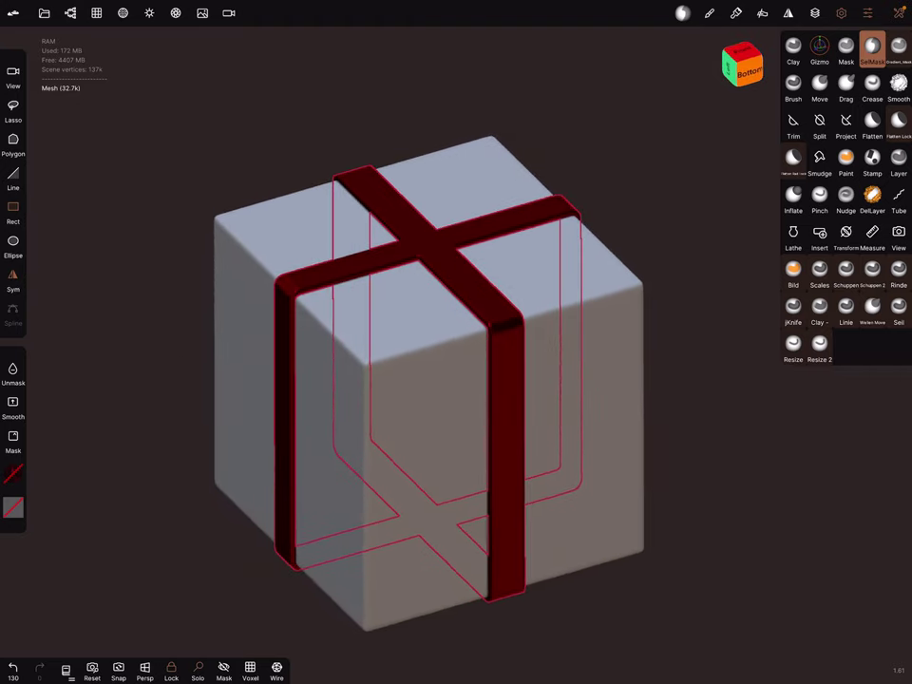
pyautogui.click(71, 12)
# Step: Replace the box and ribbon meshes with a new sphere primitive
pyautogui.click(204, 83)
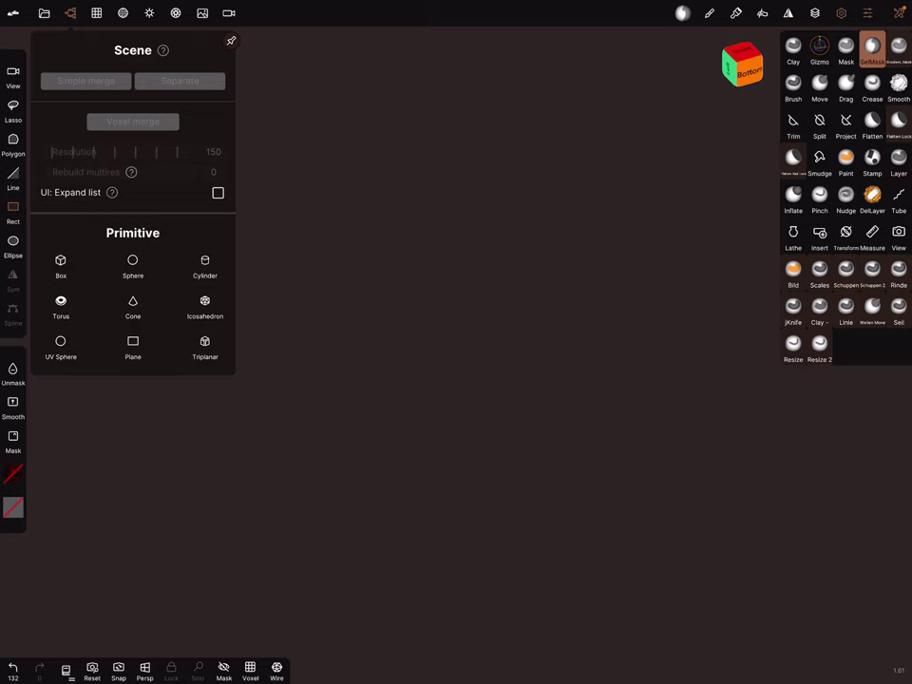
pyautogui.click(132, 266)
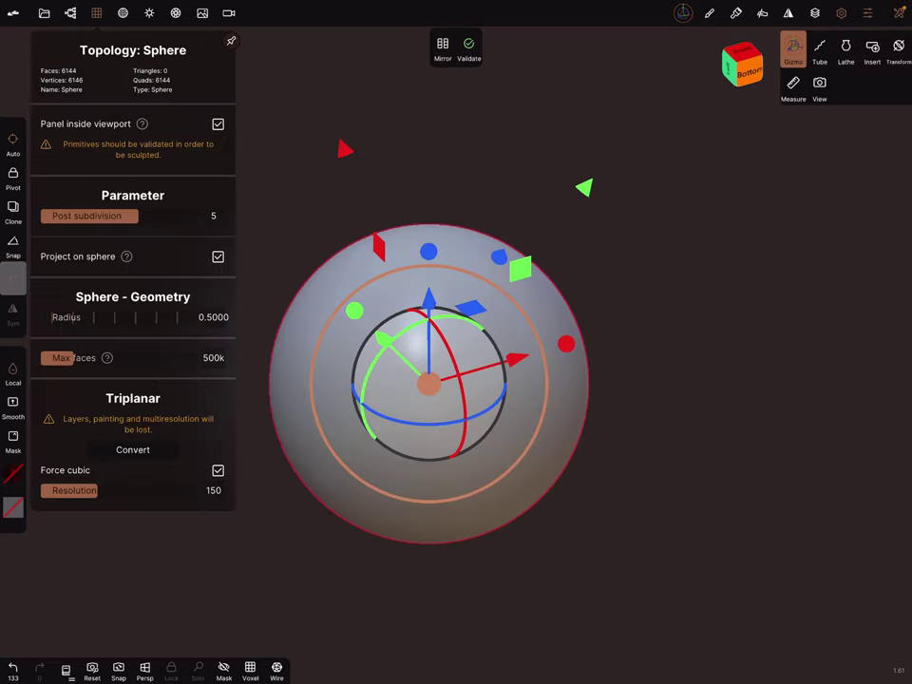
pyautogui.click(612, 395)
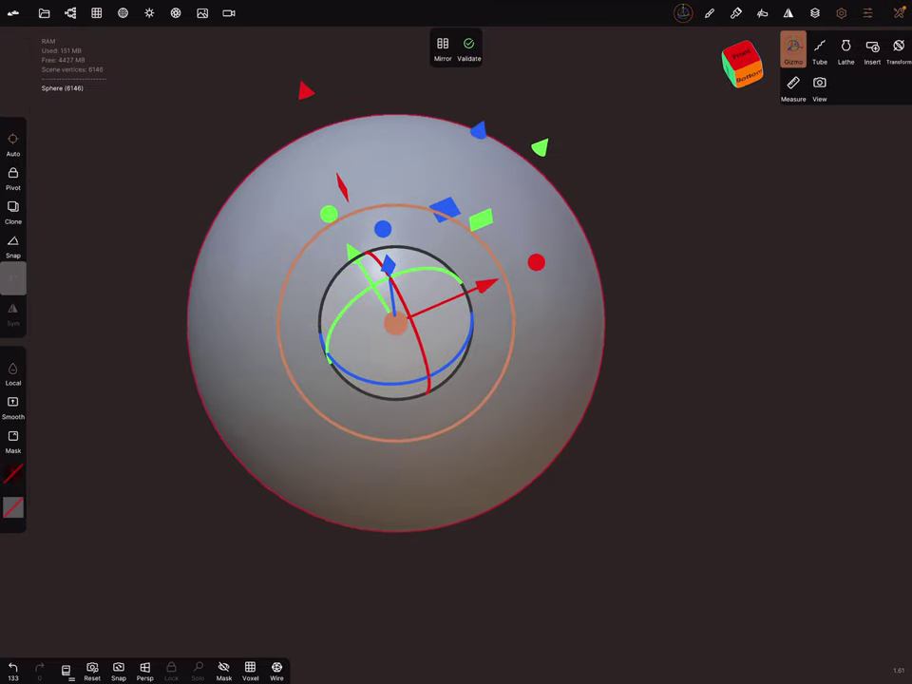
# Step: Select the Drag brush from the full tool grid and shrink its radius
pyautogui.click(793, 49)
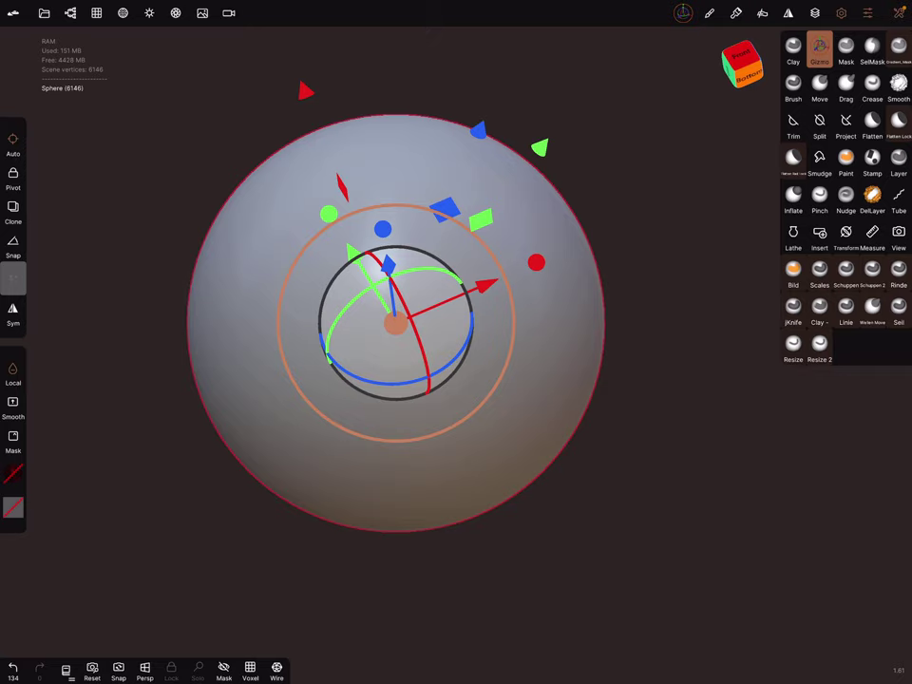
pyautogui.moveTo(630, 383); pyautogui.dragTo(610, 376)
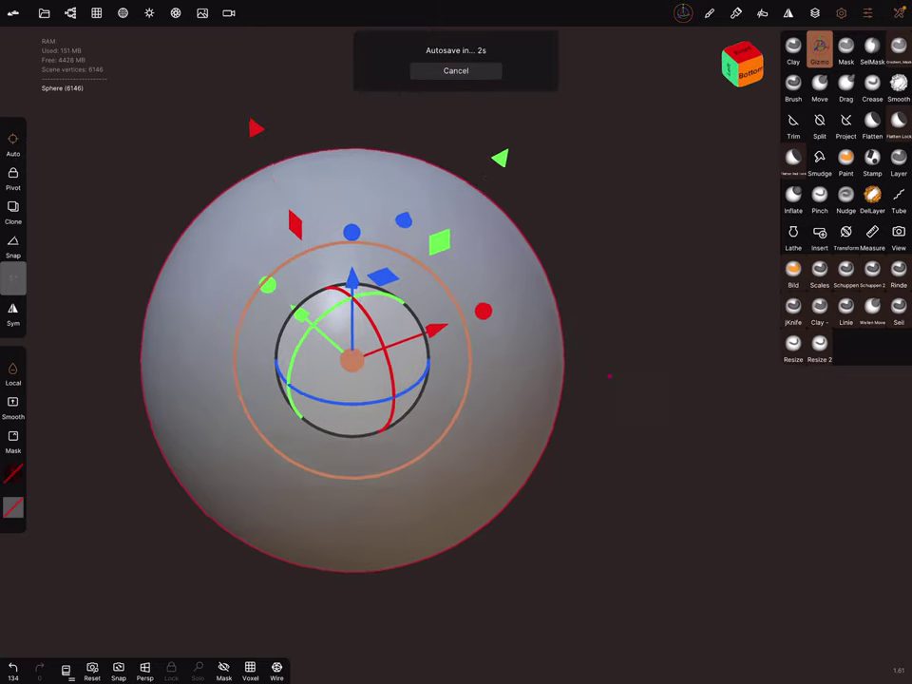
pyautogui.scroll(-3, 610, 377)
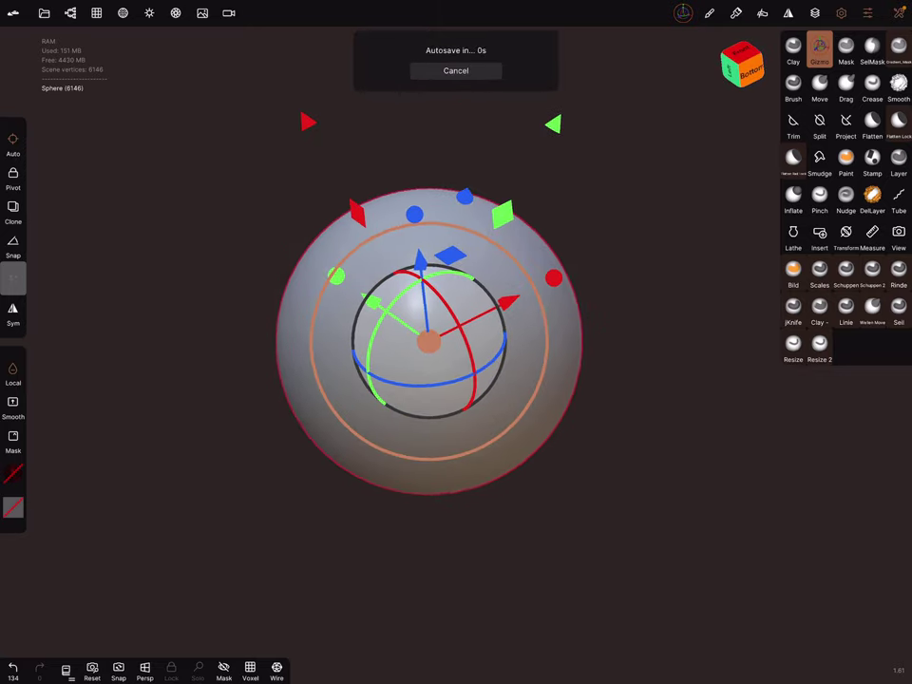
pyautogui.click(846, 86)
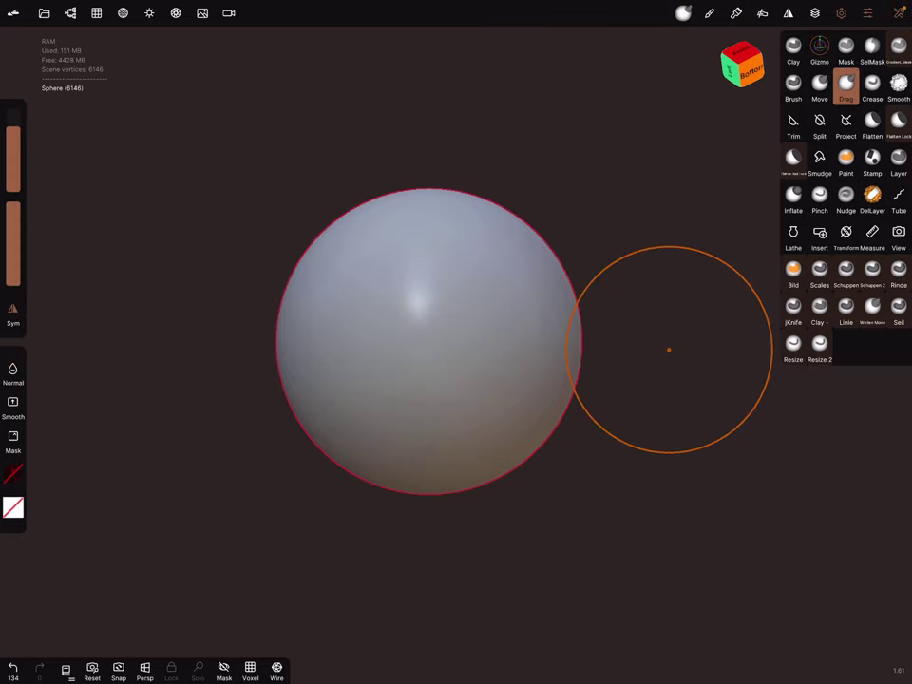
pyautogui.moveTo(13, 133); pyautogui.dragTo(13, 152)
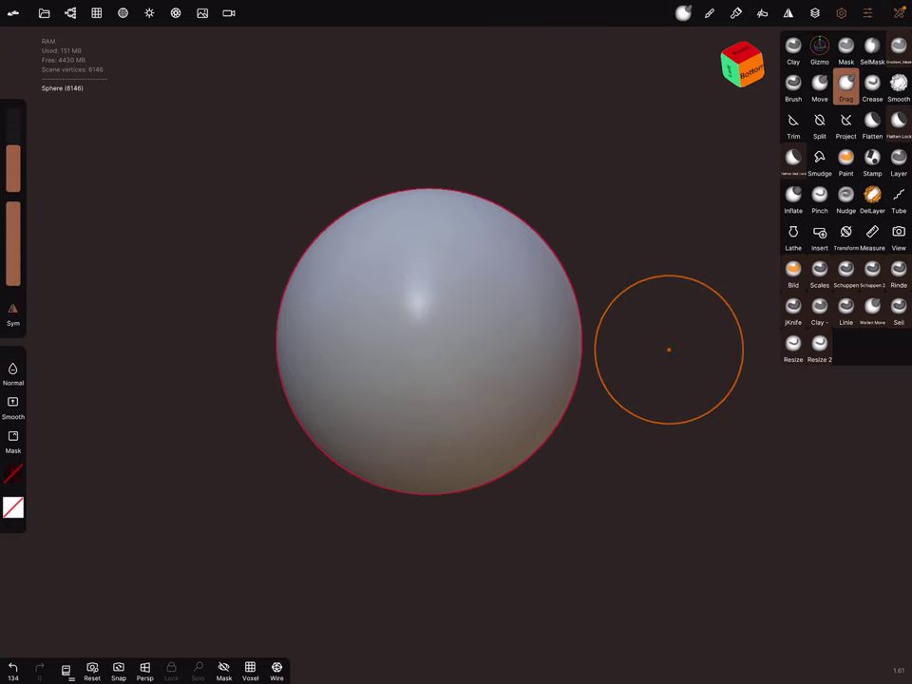
# Step: Drag lobes out to the left, right and top of the sphere, then orbit to check
pyautogui.moveTo(532, 399); pyautogui.dragTo(641, 452)
pyautogui.moveTo(399, 408); pyautogui.dragTo(290, 431)
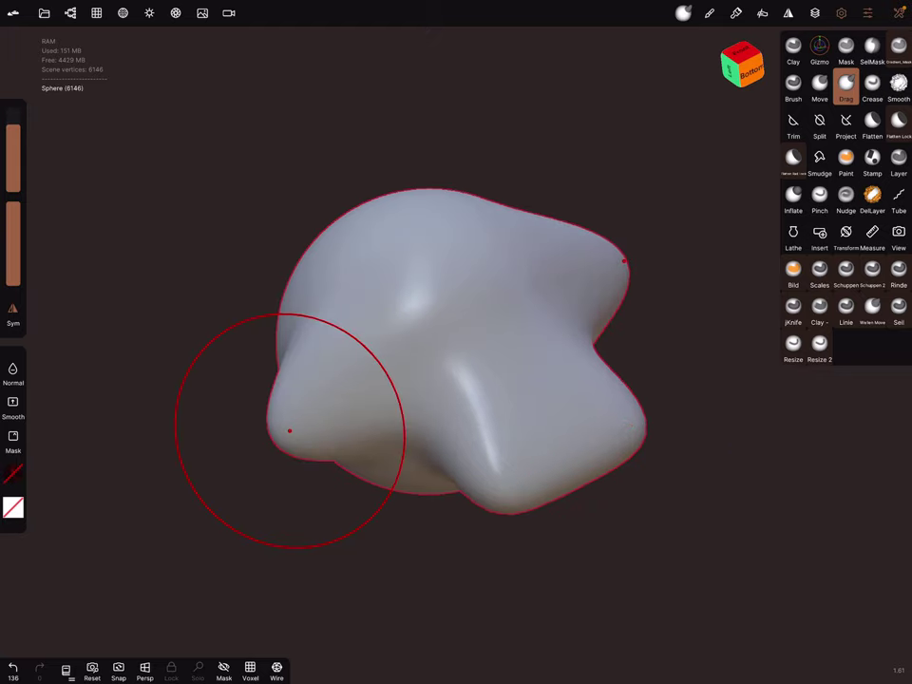
pyautogui.moveTo(409, 237)
pyautogui.mouseDown()
pyautogui.moveTo(393, 188)
pyautogui.moveTo(285, 249)
pyautogui.mouseUp()
pyautogui.moveTo(256, 323); pyautogui.dragTo(225, 311)
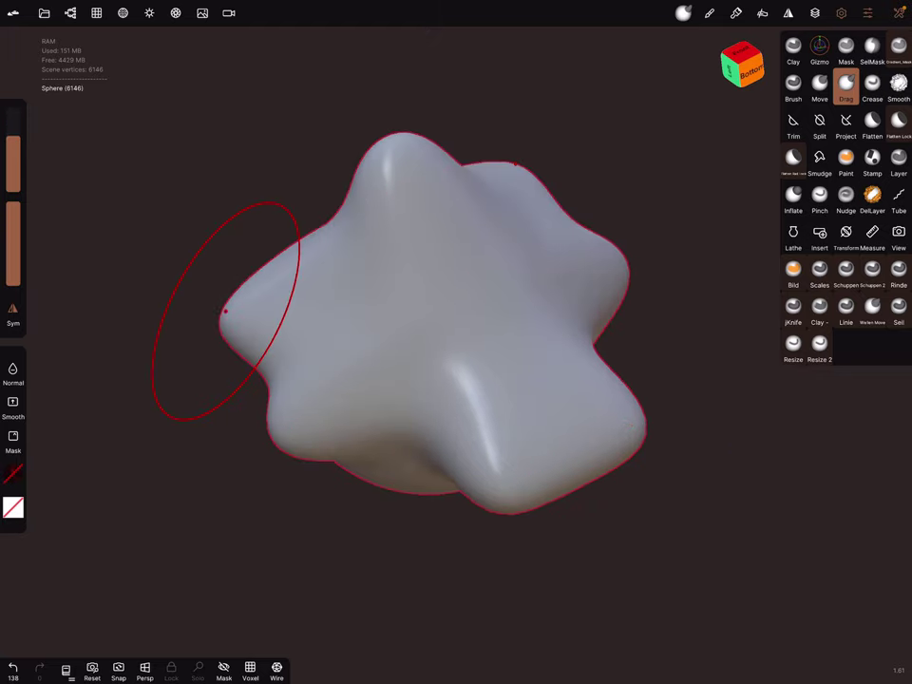
pyautogui.moveTo(523, 268); pyautogui.dragTo(339, 301)
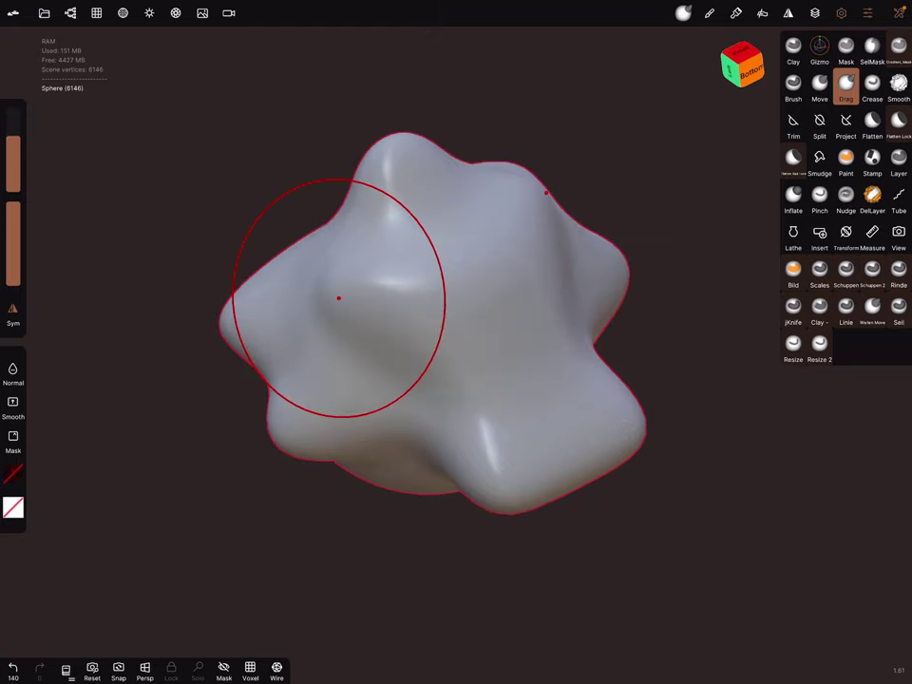
pyautogui.scroll(-3, 523, 402)
pyautogui.moveTo(522, 402)
pyautogui.mouseDown()
pyautogui.moveTo(619, 435)
pyautogui.moveTo(513, 452)
pyautogui.moveTo(638, 342)
pyautogui.moveTo(659, 415)
pyautogui.moveTo(513, 474)
pyautogui.moveTo(469, 388)
pyautogui.moveTo(486, 466)
pyautogui.moveTo(511, 454)
pyautogui.moveTo(503, 459)
pyautogui.moveTo(486, 397)
pyautogui.moveTo(518, 458)
pyautogui.mouseUp()
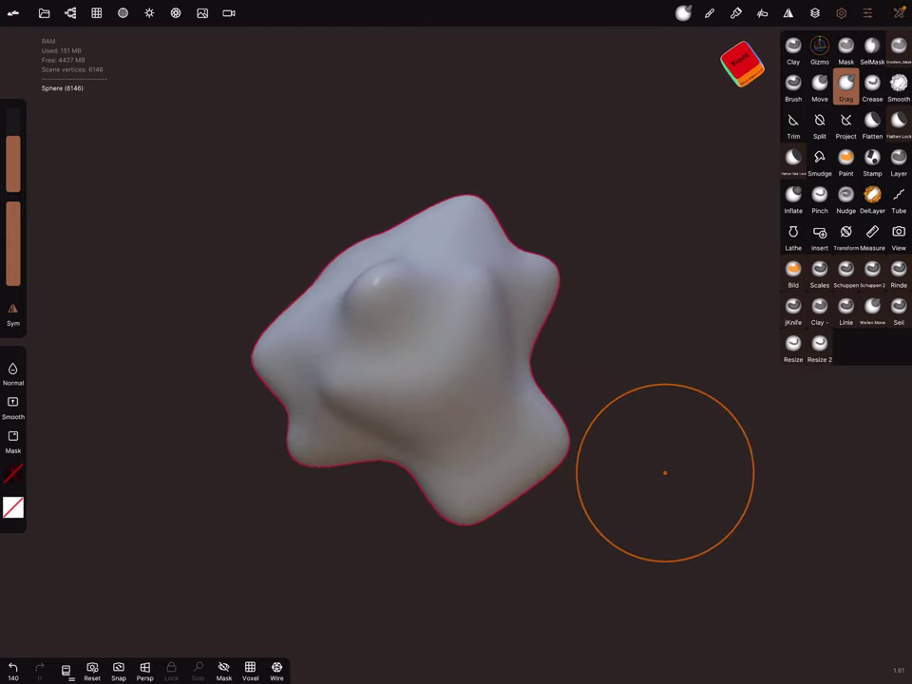
# Step: Try a vertical SelMask rectangle with symmetry off, undo it, and open Topology settings
pyautogui.click(872, 50)
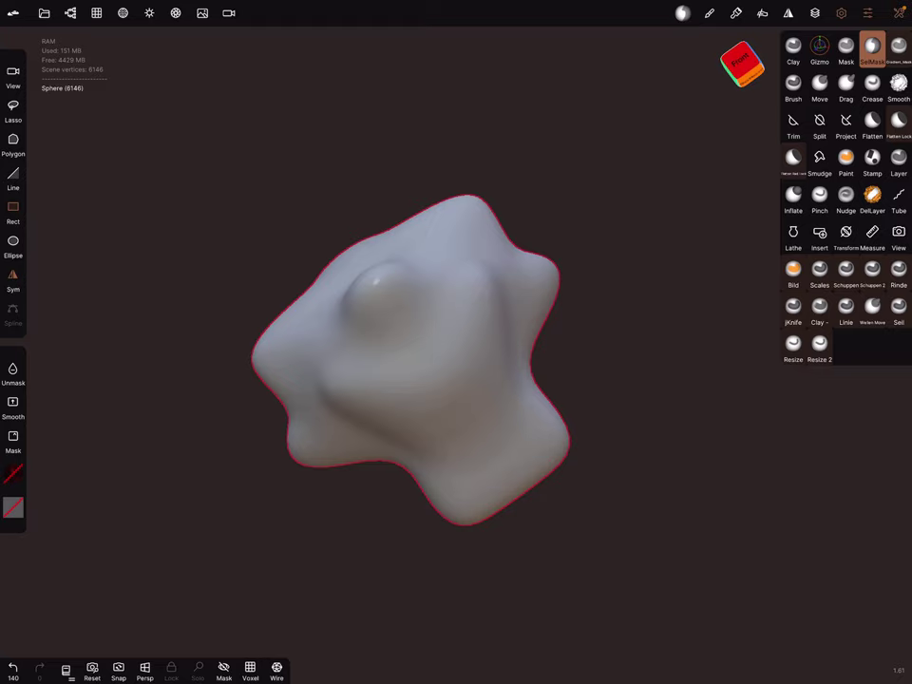
pyautogui.click(13, 275)
pyautogui.moveTo(399, 163)
pyautogui.mouseDown()
pyautogui.moveTo(434, 299)
pyautogui.moveTo(454, 525)
pyautogui.moveTo(448, 554)
pyautogui.mouseUp()
pyautogui.hotkey('ctrl', 'z')
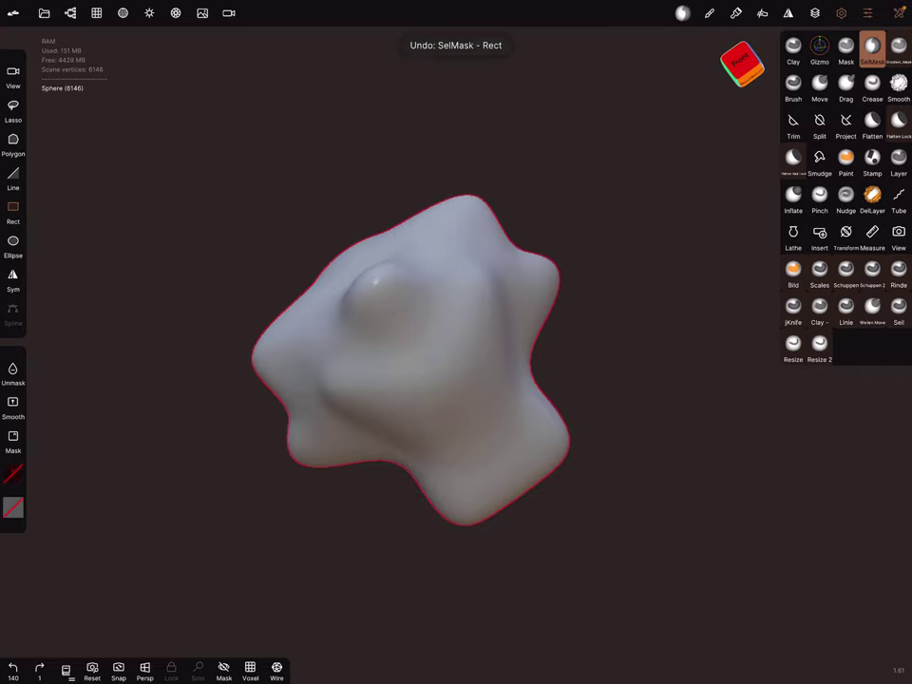
pyautogui.click(96, 12)
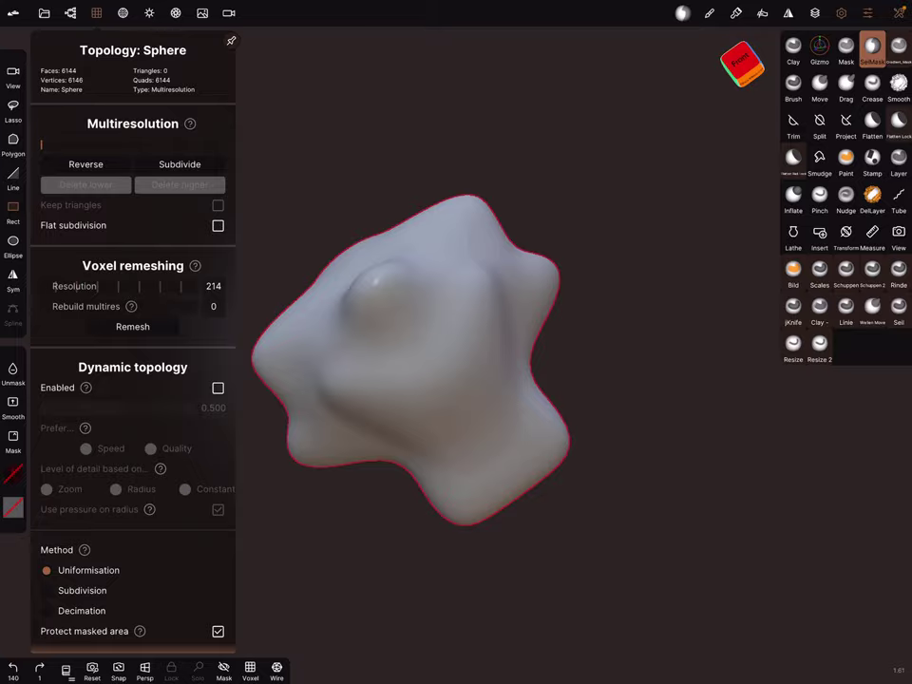
# Step: Voxel-remesh the blob at resolution 254 to about 186k faces, then mask a vertical band
pyautogui.moveTo(114, 286); pyautogui.dragTo(144, 286)
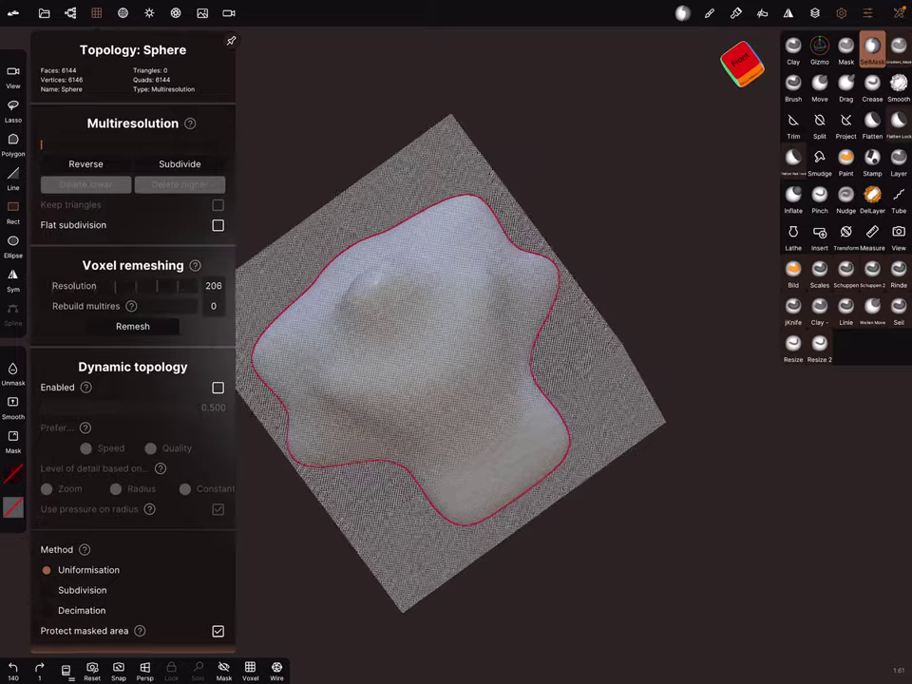
pyautogui.click(132, 326)
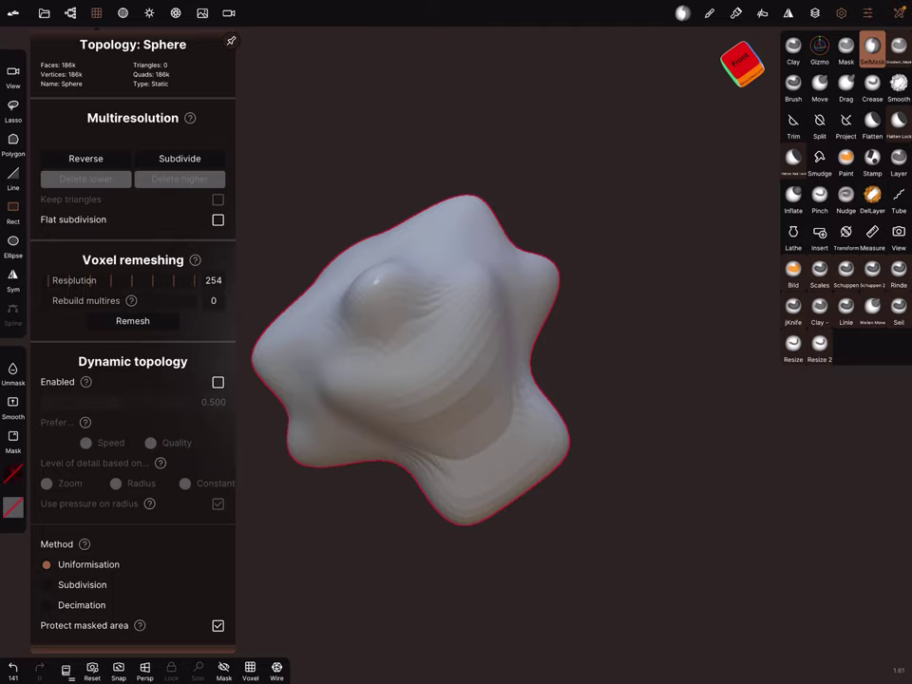
pyautogui.moveTo(379, 171)
pyautogui.mouseDown()
pyautogui.moveTo(440, 523)
pyautogui.moveTo(430, 530)
pyautogui.mouseUp()
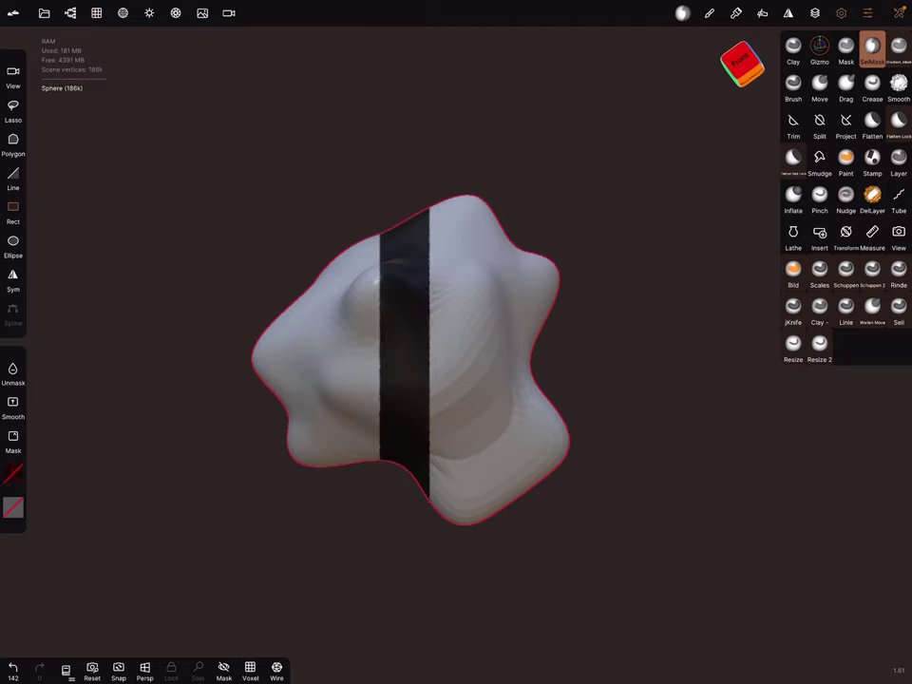
# Step: Extract the masked band as a roughly 68k-face shell and show it solo
pyautogui.moveTo(392, 342)
pyautogui.mouseDown()
pyautogui.moveTo(526, 453)
pyautogui.moveTo(501, 465)
pyautogui.mouseUp()
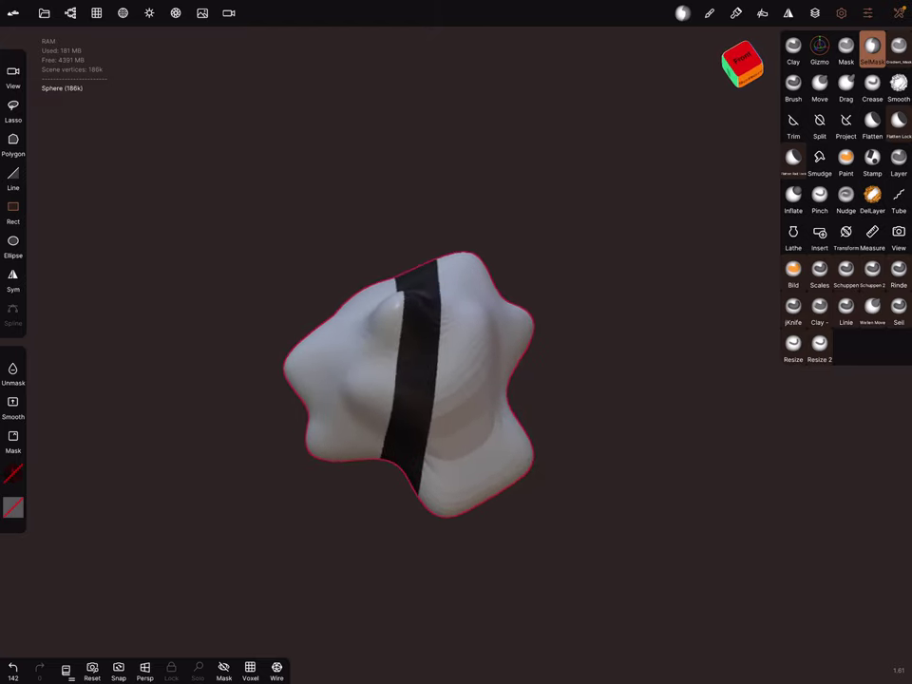
pyautogui.click(709, 12)
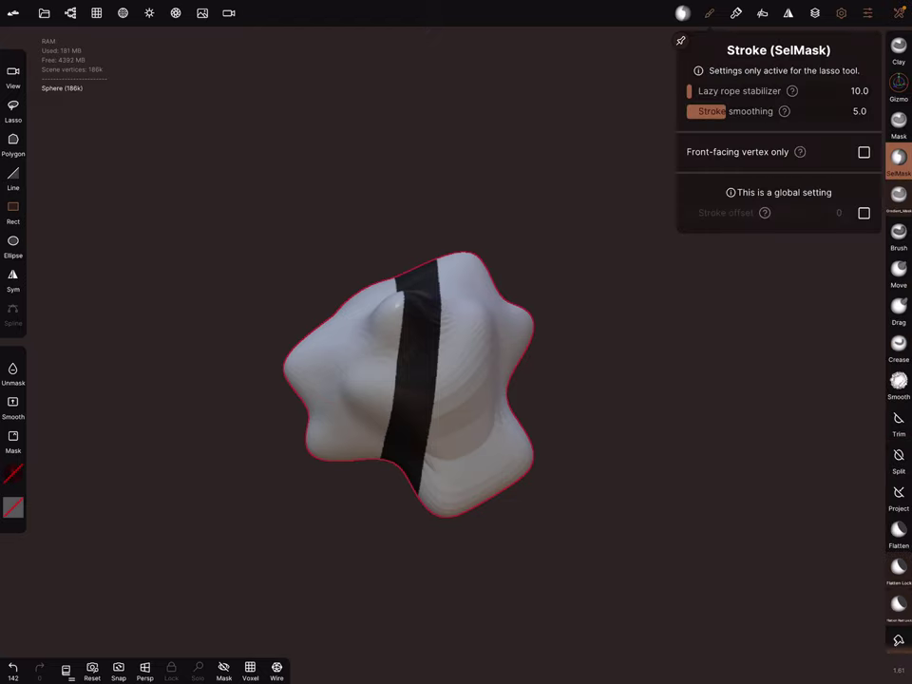
pyautogui.click(682, 12)
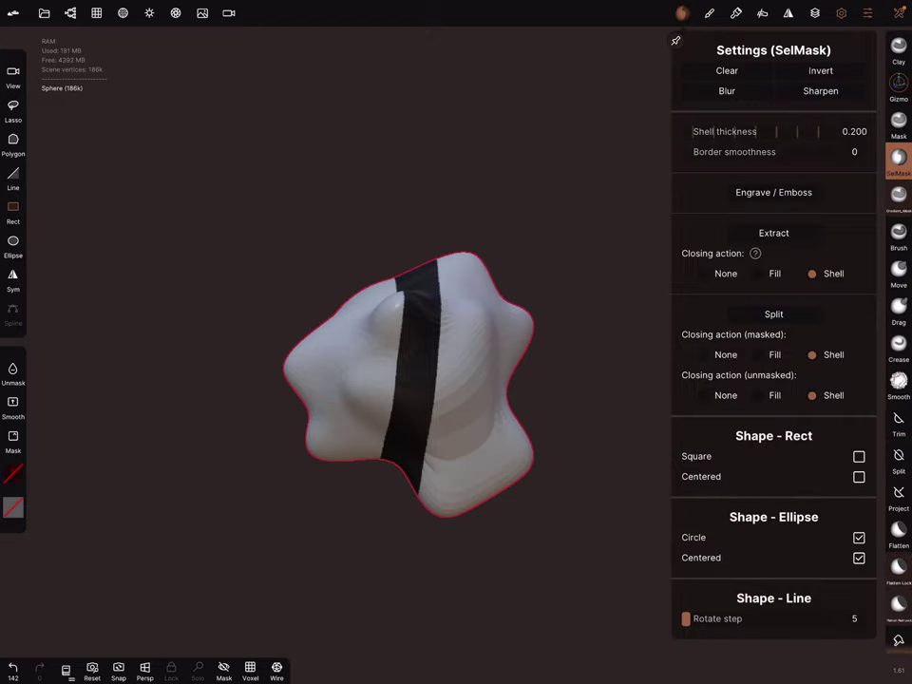
pyautogui.click(773, 233)
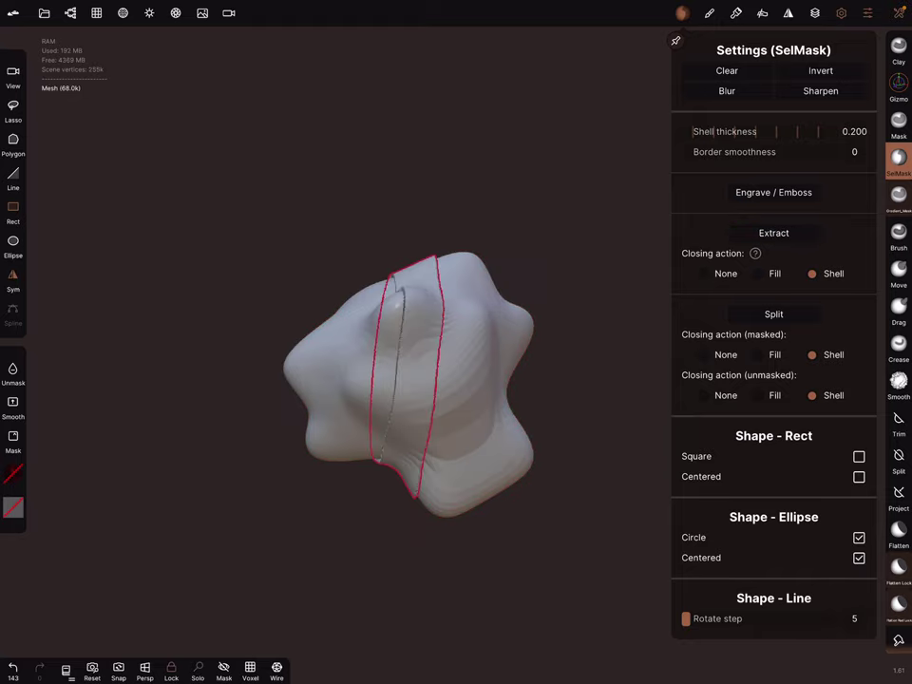
pyautogui.click(198, 671)
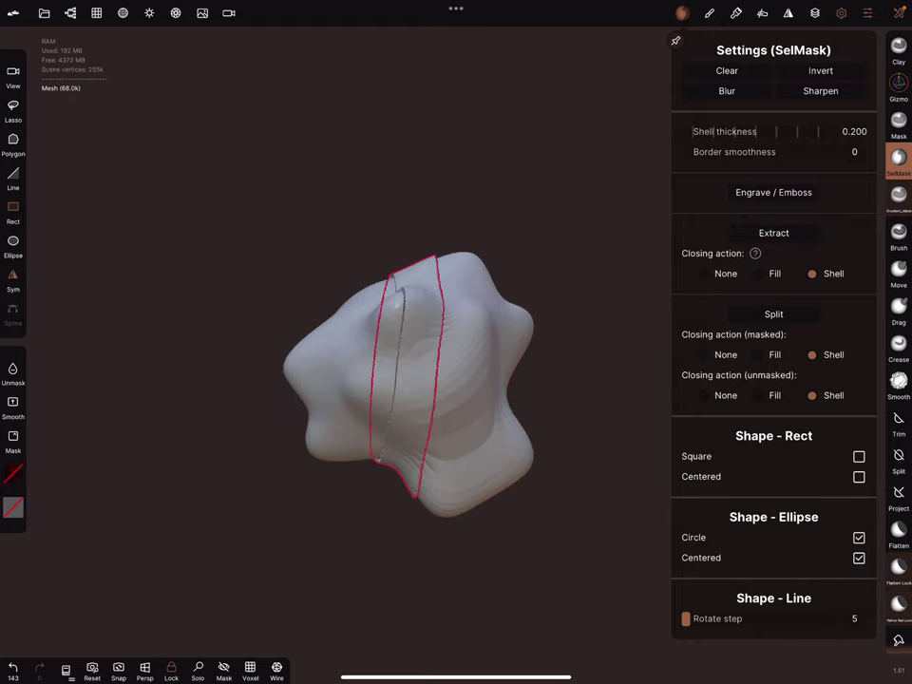
pyautogui.click(197, 670)
pyautogui.click(683, 13)
# Step: Inspect the extracted ring from several angles, then delete the Sphere and Mesh objects
pyautogui.moveTo(498, 464); pyautogui.dragTo(570, 446)
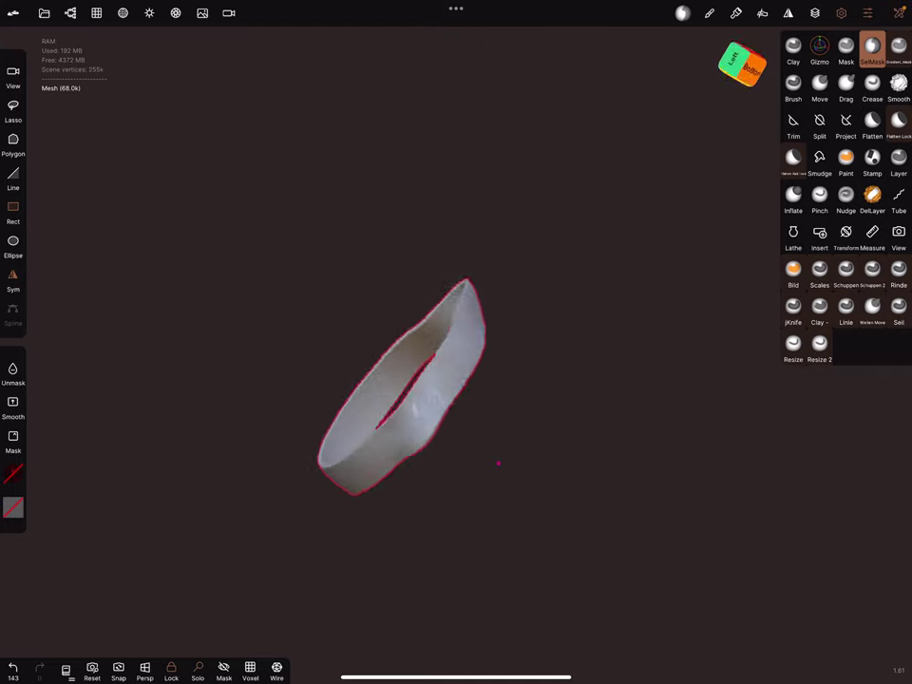
pyautogui.moveTo(465, 454); pyautogui.dragTo(499, 460)
pyautogui.scroll(3, 543, 535)
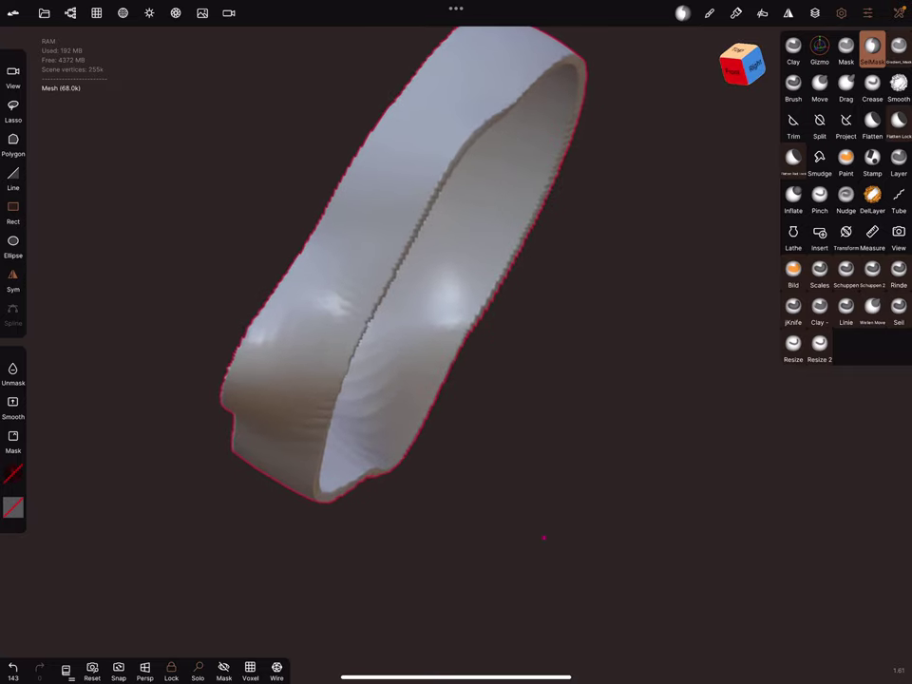
pyautogui.moveTo(509, 545)
pyautogui.mouseDown()
pyautogui.moveTo(509, 556)
pyautogui.moveTo(524, 372)
pyautogui.moveTo(554, 382)
pyautogui.mouseUp()
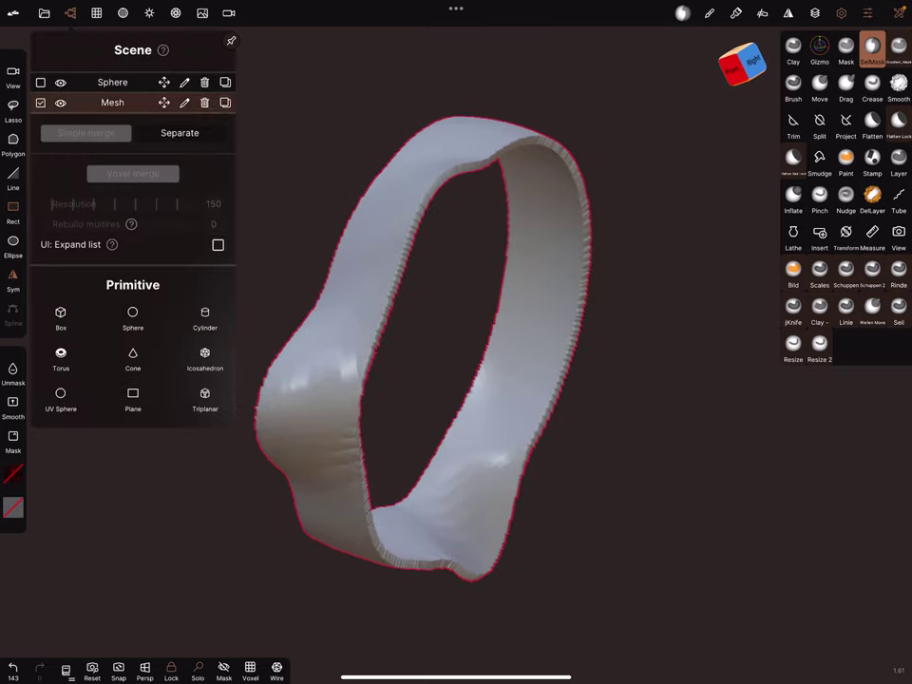
pyautogui.click(204, 82)
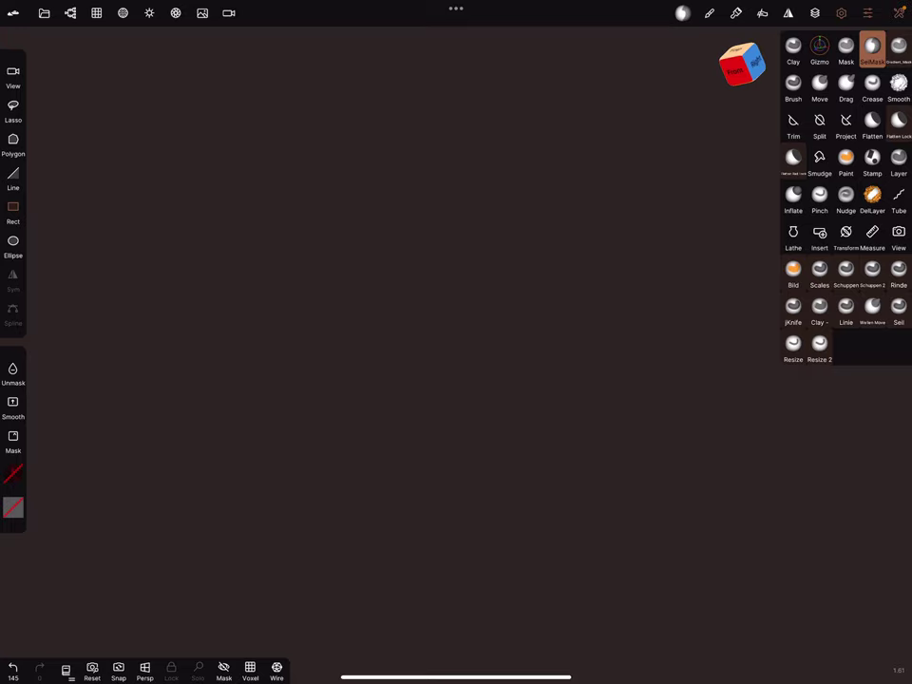
# Step: Snap to Front view and choose the Tube tool in freehand Curve mode
pyautogui.click(733, 69)
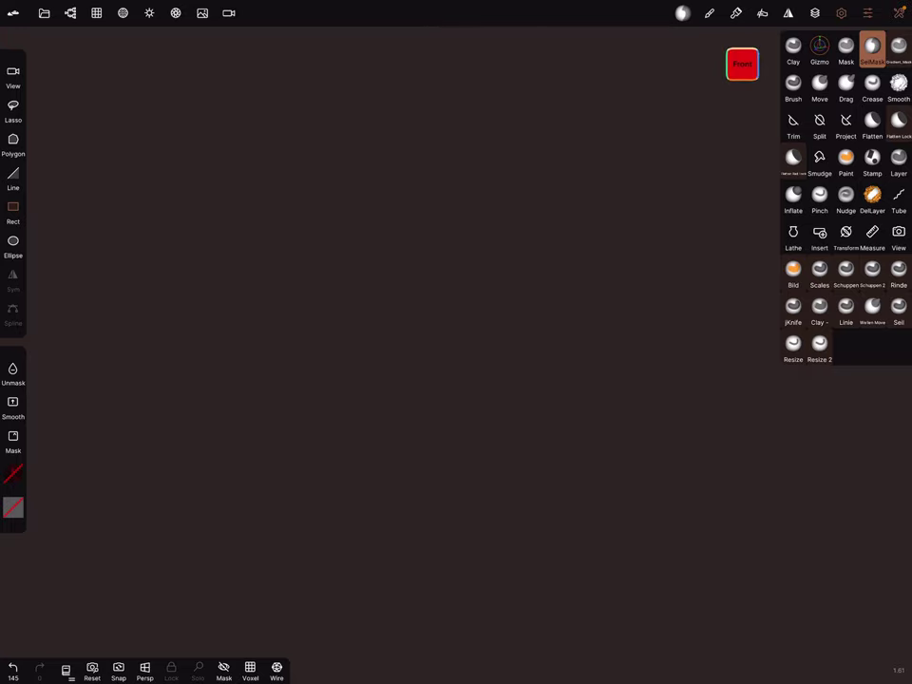
pyautogui.click(899, 197)
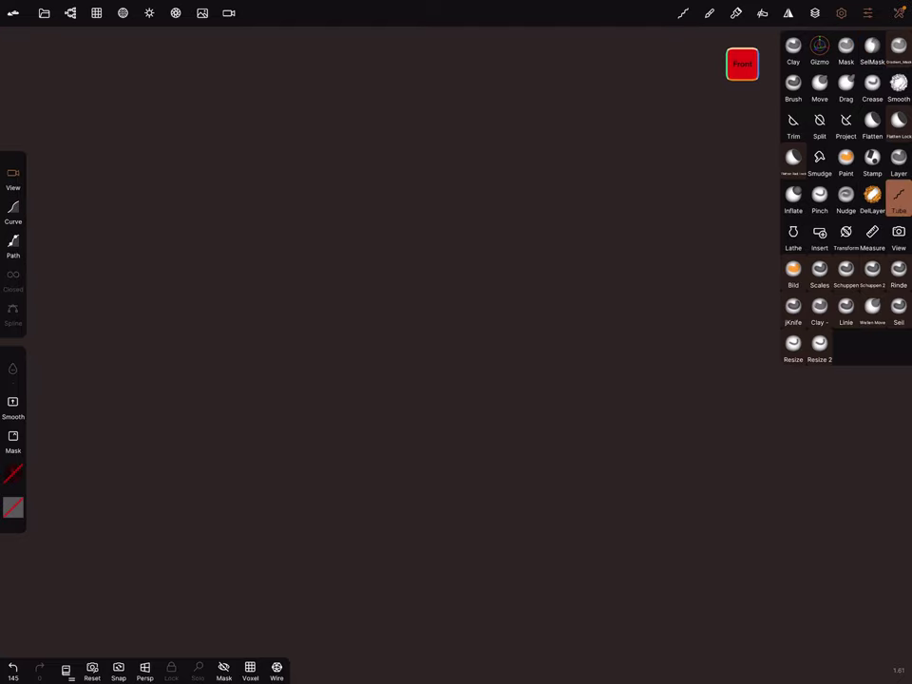
pyautogui.click(13, 211)
# Step: After undoing a wavy and a looping attempt, draw a teardrop-shaped tube loop
pyautogui.moveTo(217, 322)
pyautogui.mouseDown()
pyautogui.moveTo(362, 422)
pyautogui.moveTo(641, 493)
pyautogui.moveTo(707, 446)
pyautogui.mouseUp()
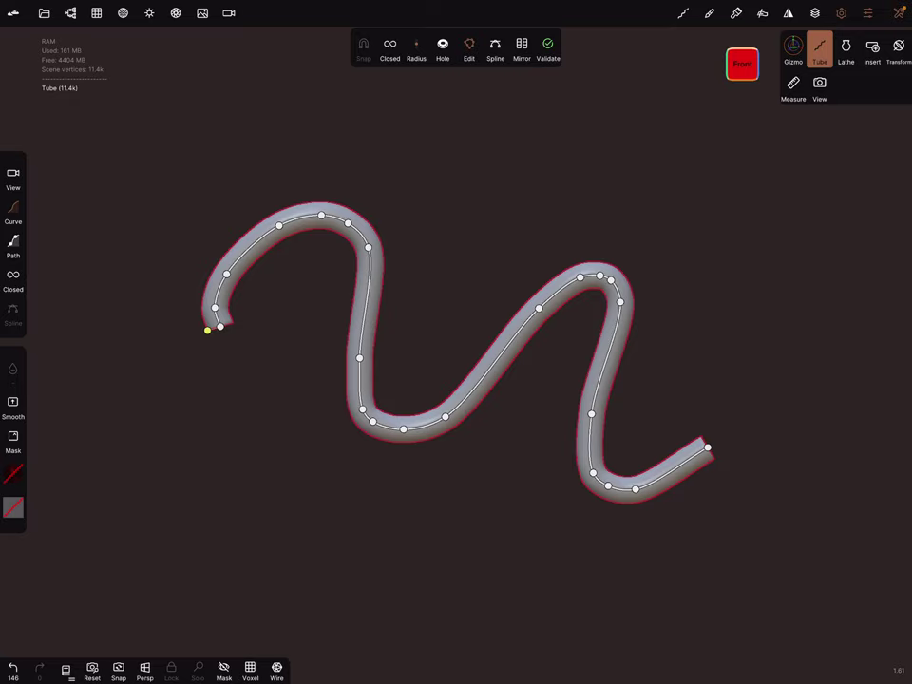
pyautogui.hotkey('ctrl', 'z')
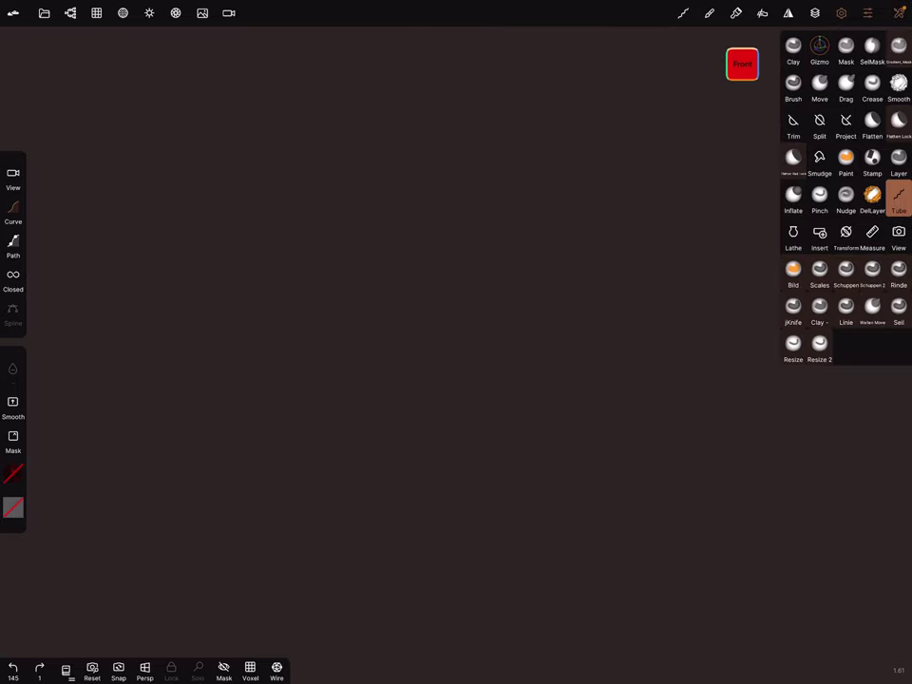
pyautogui.moveTo(240, 305)
pyautogui.mouseDown()
pyautogui.moveTo(603, 194)
pyautogui.moveTo(289, 348)
pyautogui.moveTo(108, 362)
pyautogui.moveTo(231, 295)
pyautogui.moveTo(226, 305)
pyautogui.mouseUp()
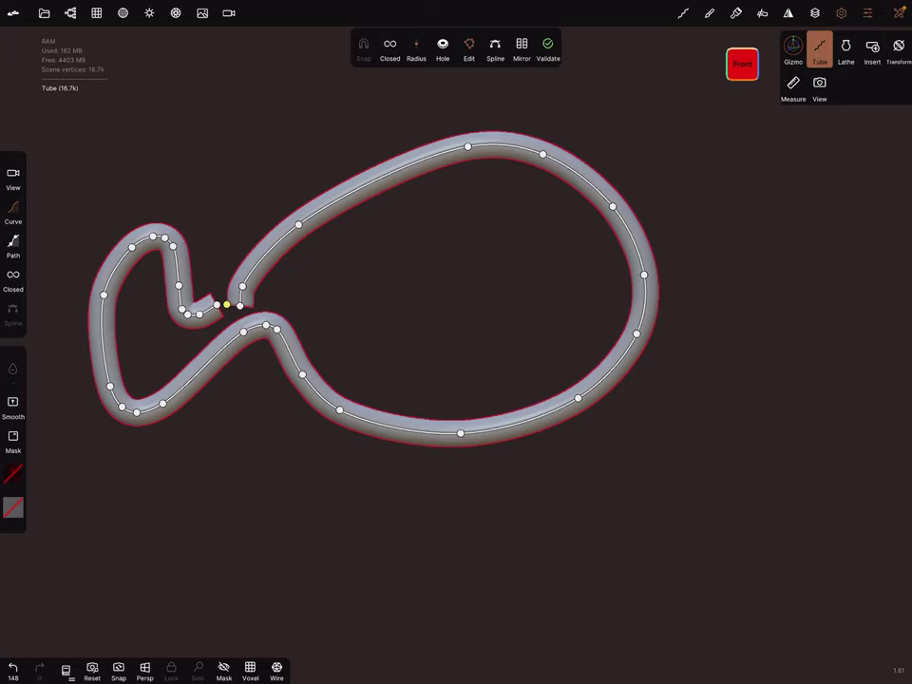
pyautogui.click(13, 668)
pyautogui.click(13, 667)
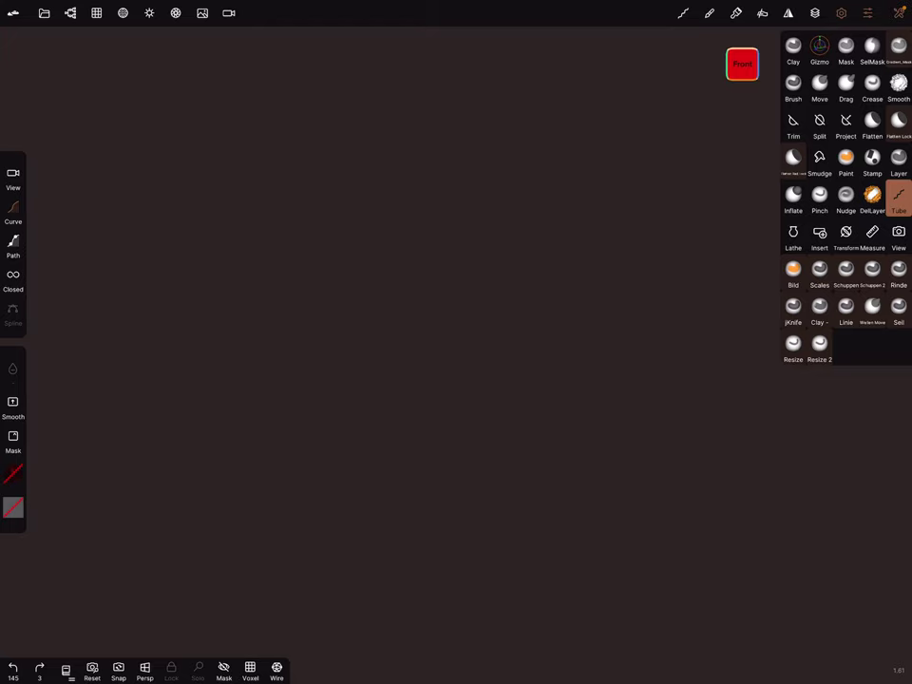
pyautogui.moveTo(282, 325)
pyautogui.mouseDown()
pyautogui.moveTo(590, 214)
pyautogui.moveTo(546, 348)
pyautogui.moveTo(336, 329)
pyautogui.moveTo(294, 338)
pyautogui.moveTo(267, 324)
pyautogui.mouseUp()
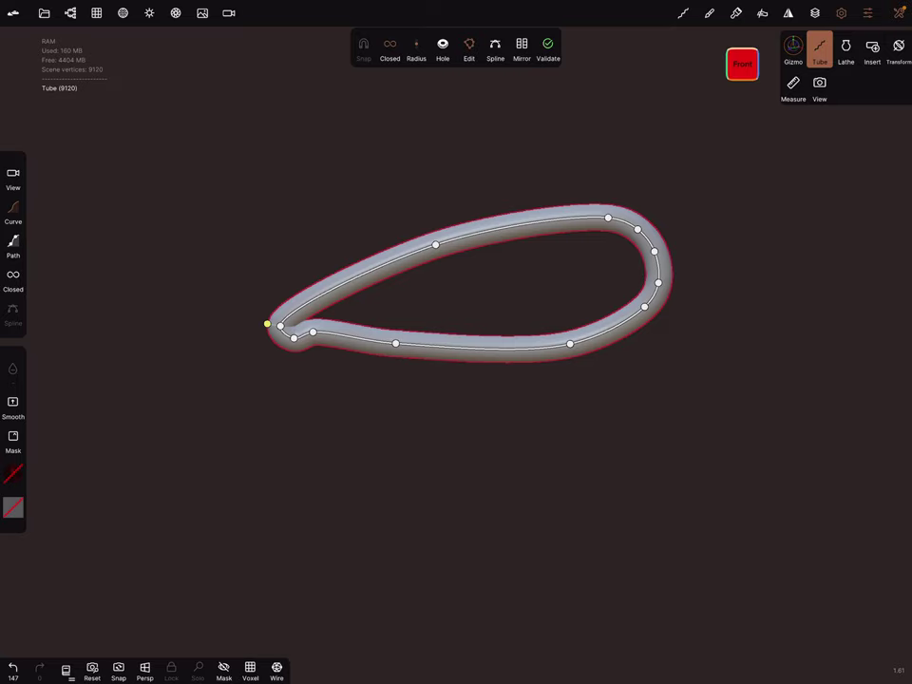
# Step: Lower the tube to Division X 4 with Constant density off, and show its wireframe
pyautogui.click(96, 12)
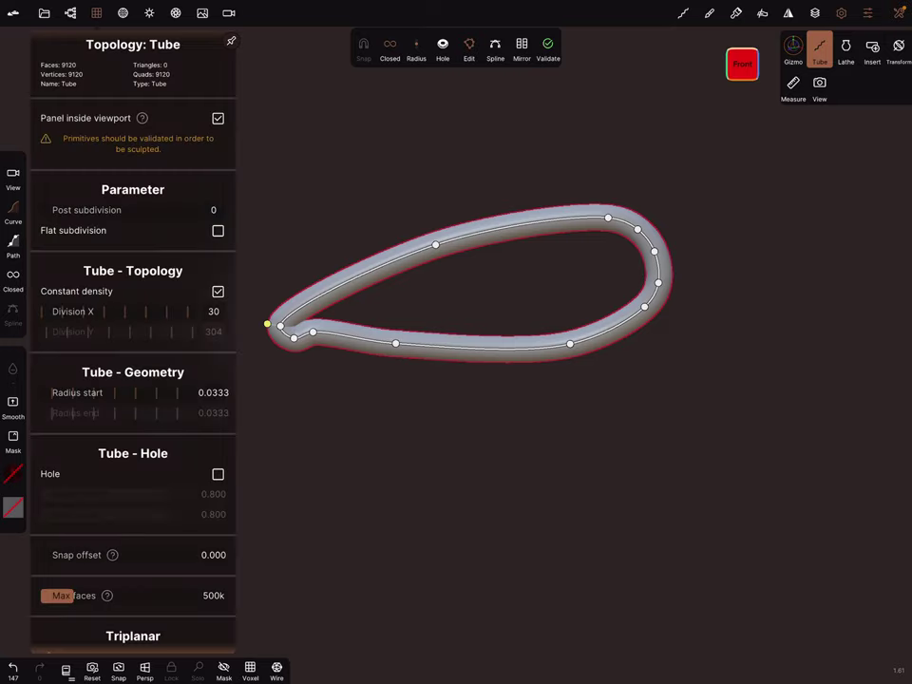
pyautogui.moveTo(171, 310); pyautogui.dragTo(76, 300)
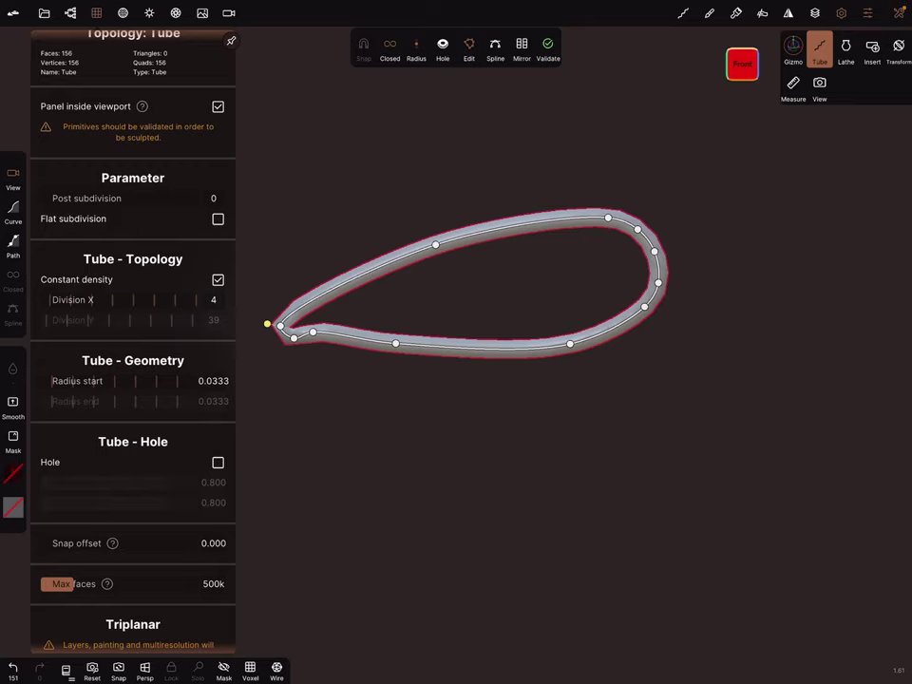
pyautogui.click(217, 279)
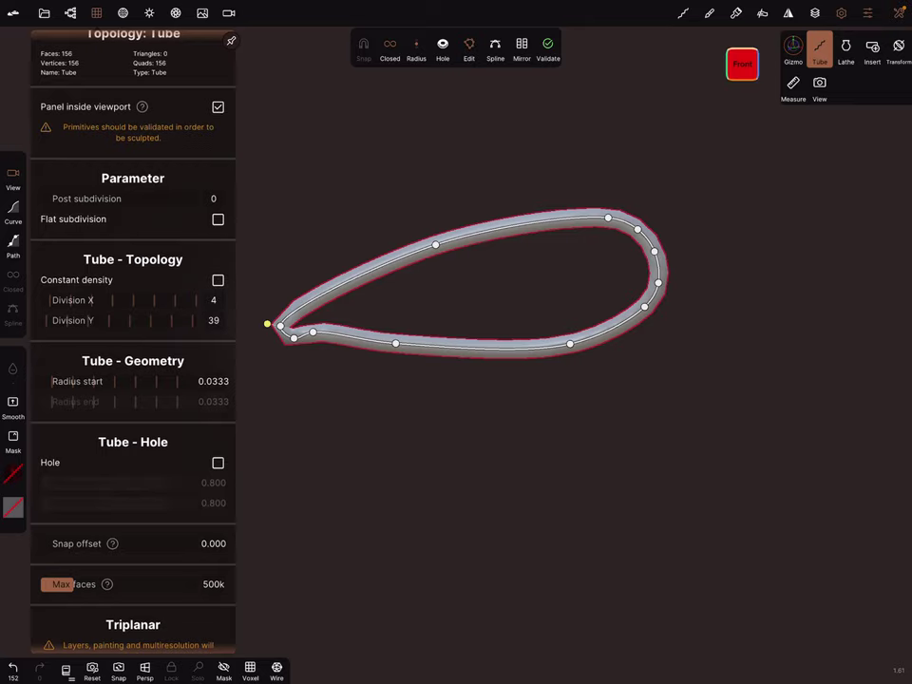
pyautogui.click(218, 279)
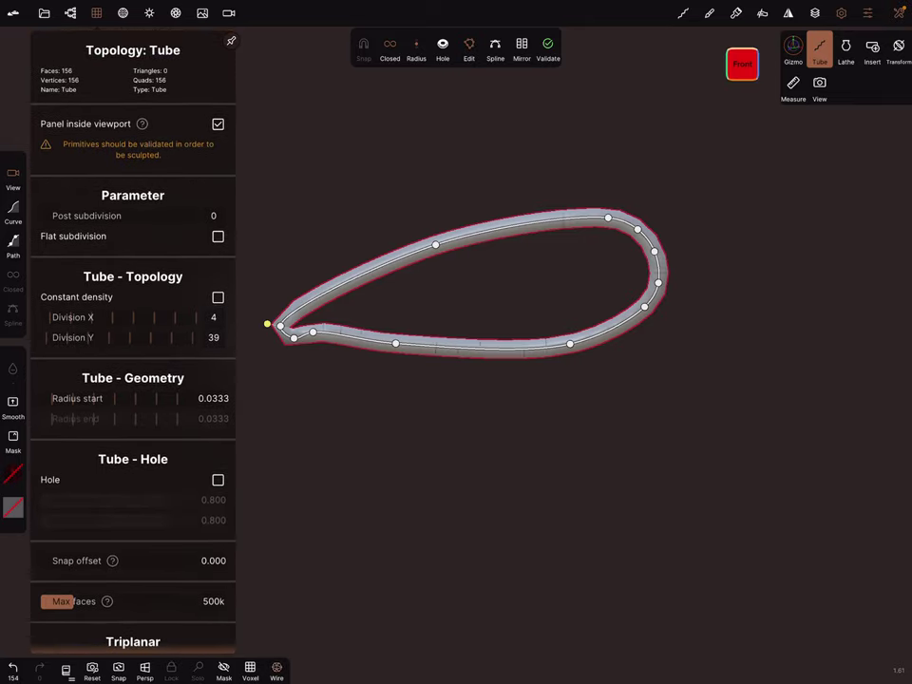
pyautogui.click(276, 667)
pyautogui.click(819, 49)
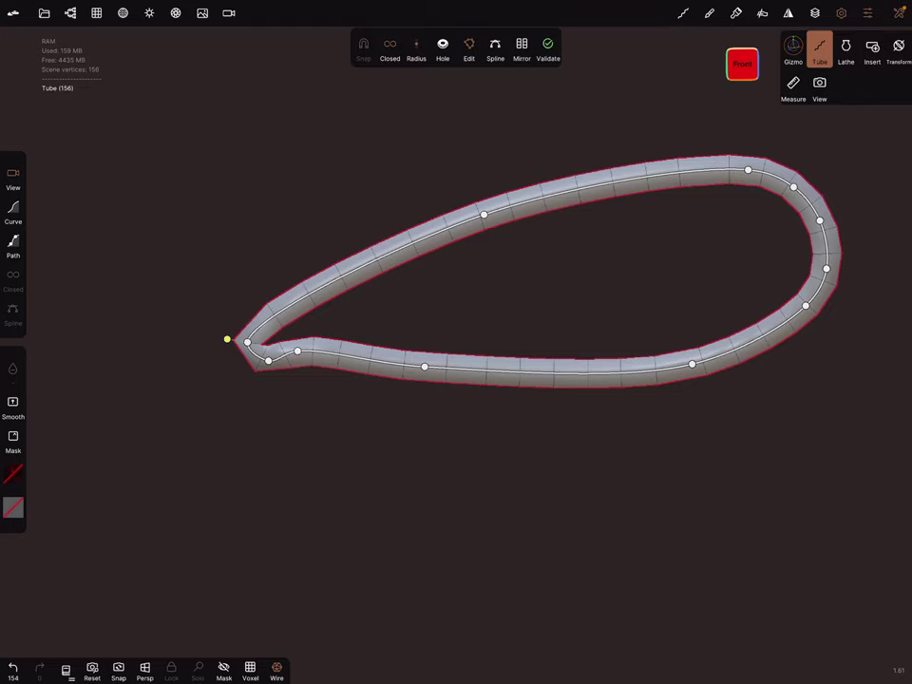
# Step: Drag the tube's radius handle to make the tube much thinner
pyautogui.scroll(5, 357, 273)
pyautogui.moveTo(154, 388); pyautogui.dragTo(176, 392)
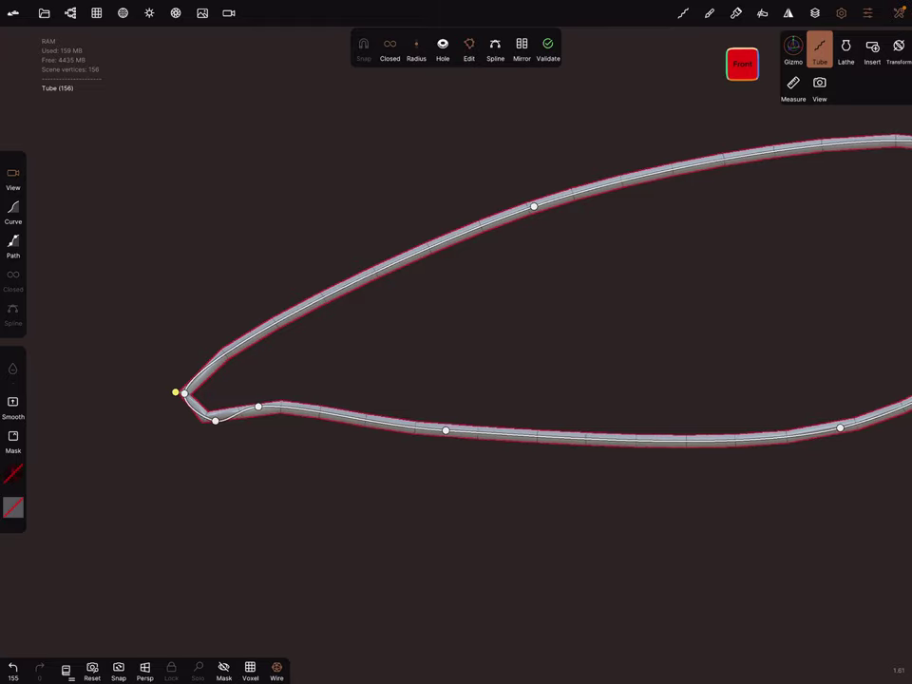
pyautogui.scroll(-5, 456, 313)
pyautogui.scroll(-2, 456, 314)
pyautogui.moveTo(456, 513); pyautogui.dragTo(470, 585)
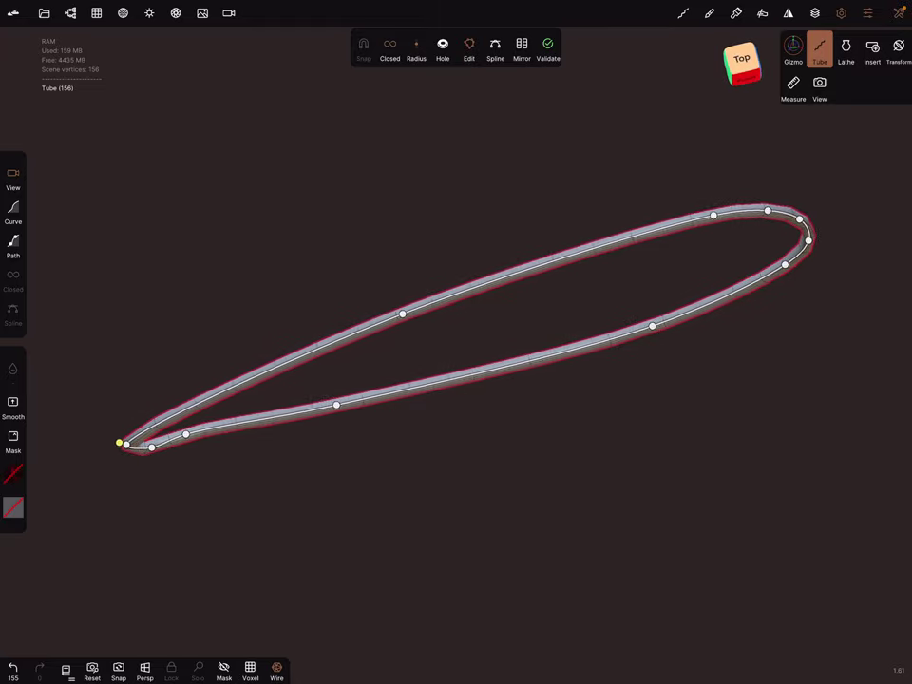
# Step: Scale the thin tube with the Gizmo into a tall, wide-open ribbon band
pyautogui.click(793, 49)
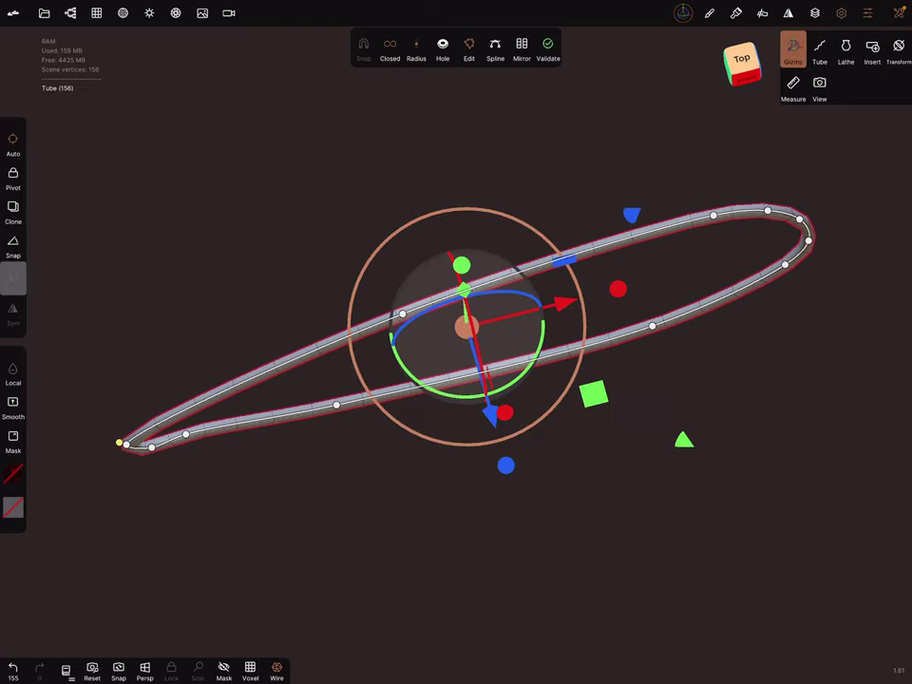
pyautogui.moveTo(456, 551); pyautogui.dragTo(475, 532)
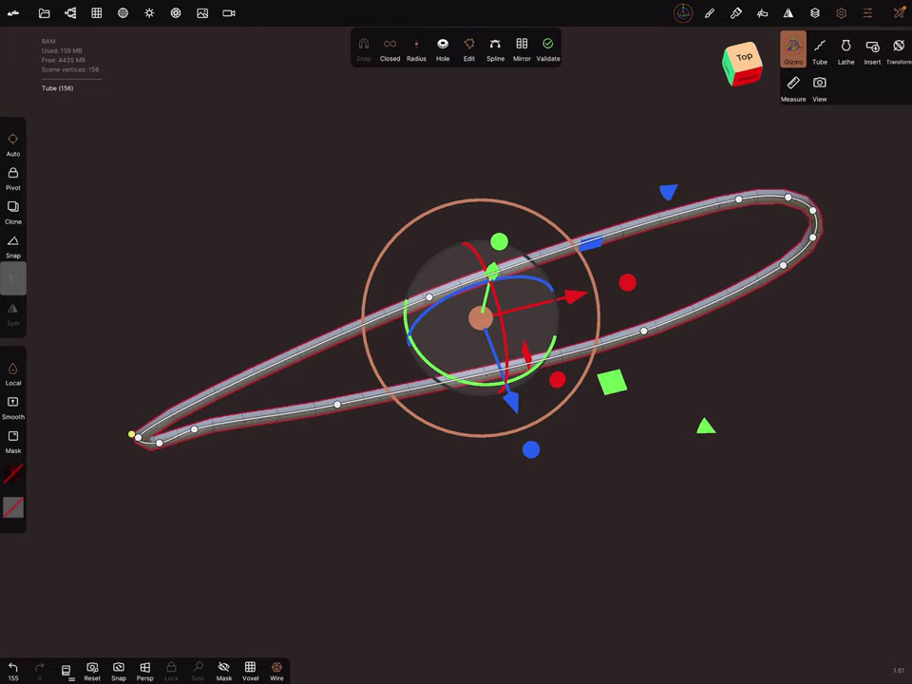
pyautogui.moveTo(531, 448); pyautogui.dragTo(546, 532)
pyautogui.moveTo(531, 449); pyautogui.dragTo(560, 608)
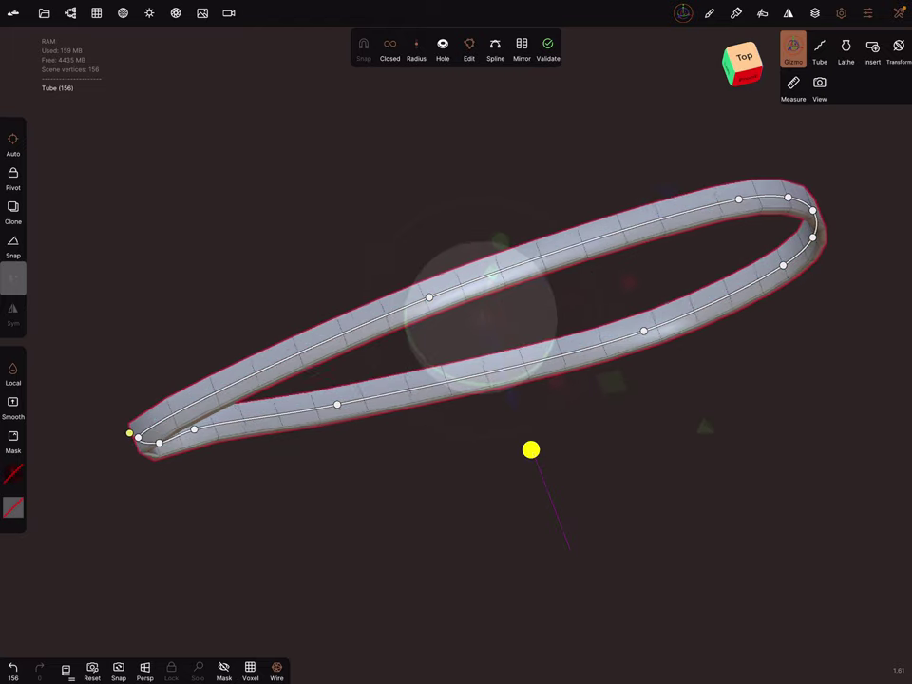
pyautogui.moveTo(531, 448); pyautogui.dragTo(546, 532)
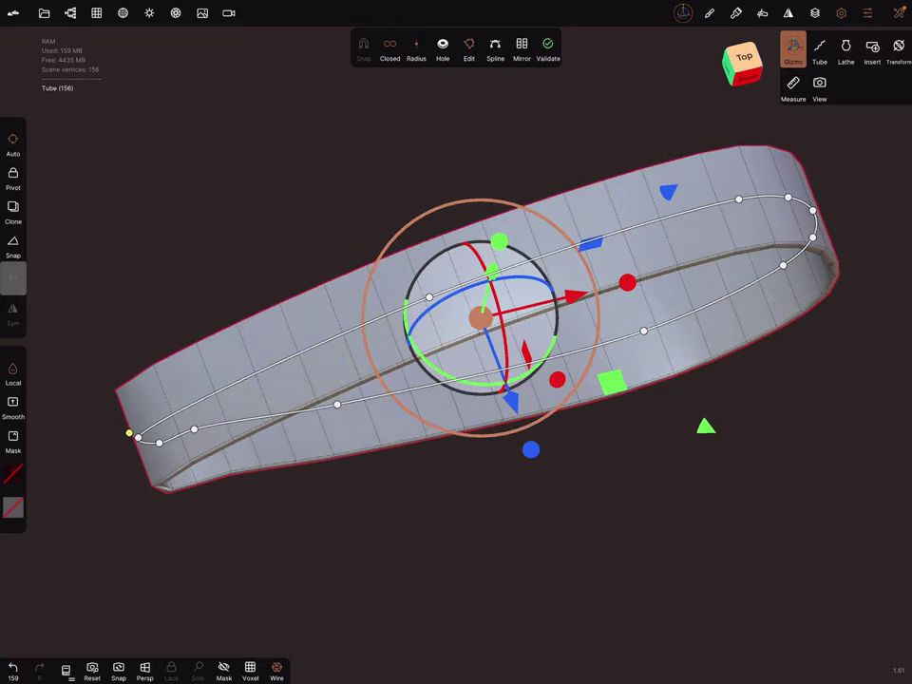
pyautogui.moveTo(531, 449); pyautogui.dragTo(530, 494)
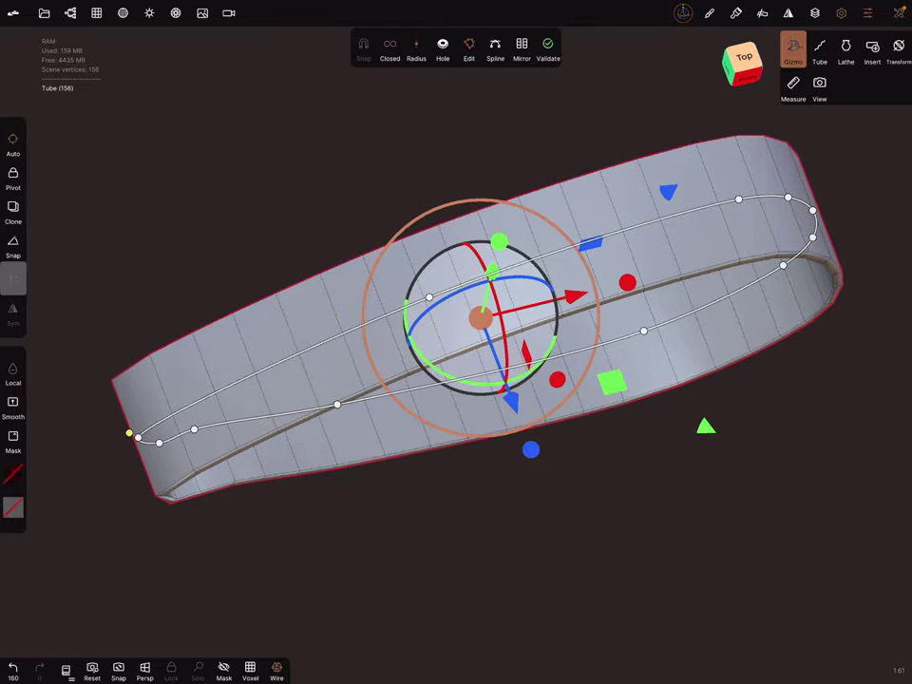
pyautogui.moveTo(456, 551)
pyautogui.mouseDown(button='middle')
pyautogui.moveTo(456, 508)
pyautogui.moveTo(456, 570)
pyautogui.moveTo(456, 536)
pyautogui.moveTo(456, 570)
pyautogui.moveTo(475, 556)
pyautogui.moveTo(504, 555)
pyautogui.moveTo(489, 579)
pyautogui.moveTo(513, 585)
pyautogui.moveTo(513, 608)
pyautogui.mouseUp(button='middle')
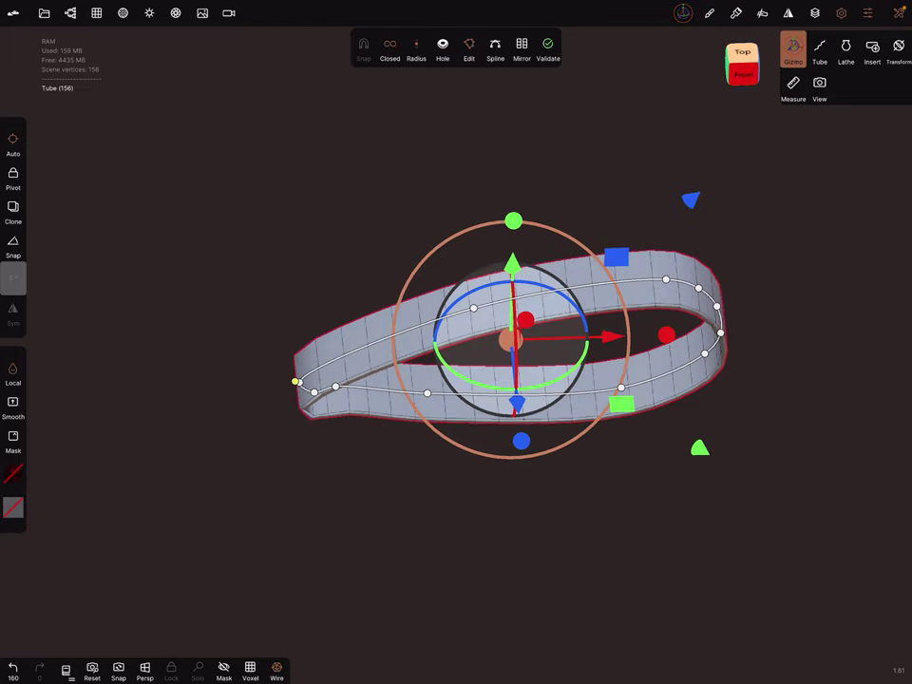
# Step: Translate the ribbon loop 0.384 along X and mirror it to the other side
pyautogui.click(794, 49)
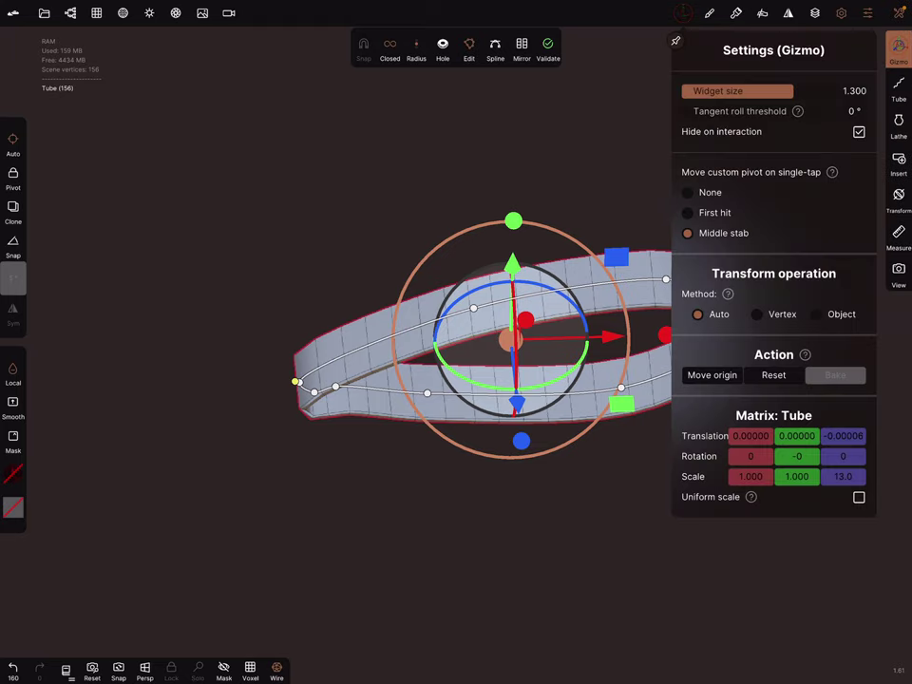
pyautogui.moveTo(589, 336); pyautogui.dragTo(761, 336)
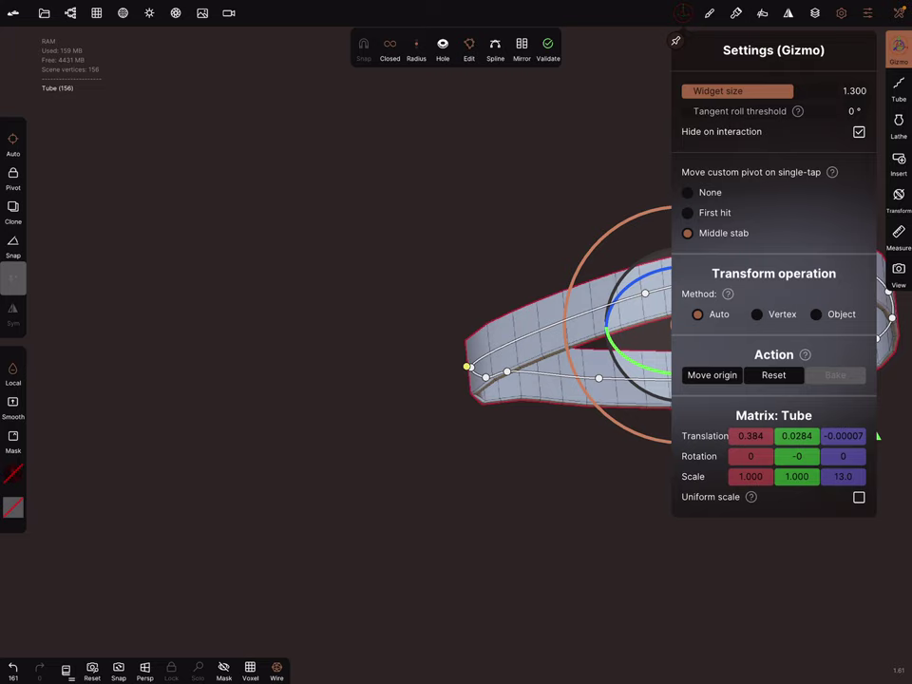
pyautogui.click(897, 47)
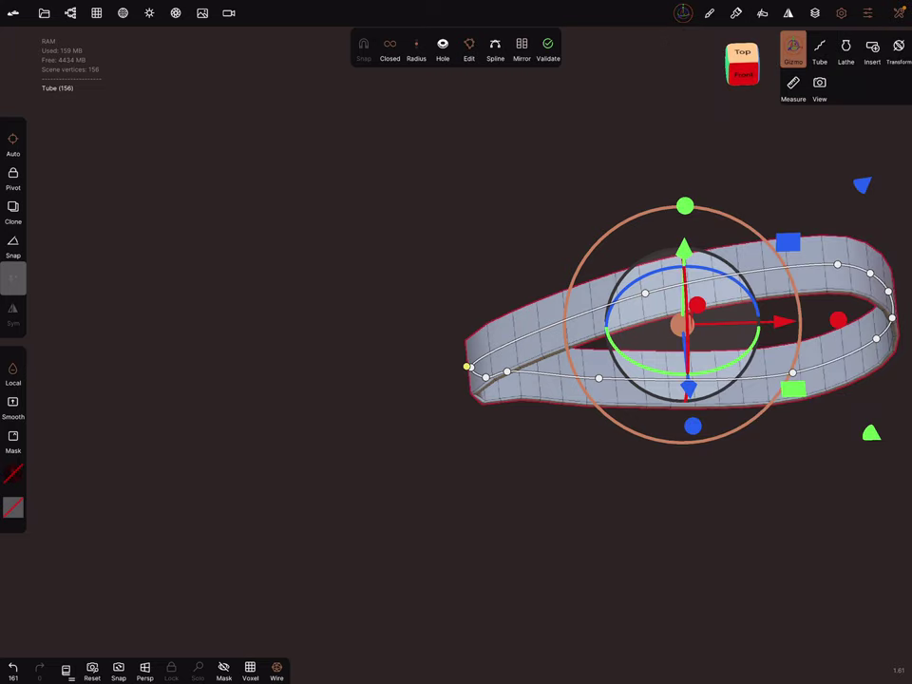
pyautogui.click(522, 50)
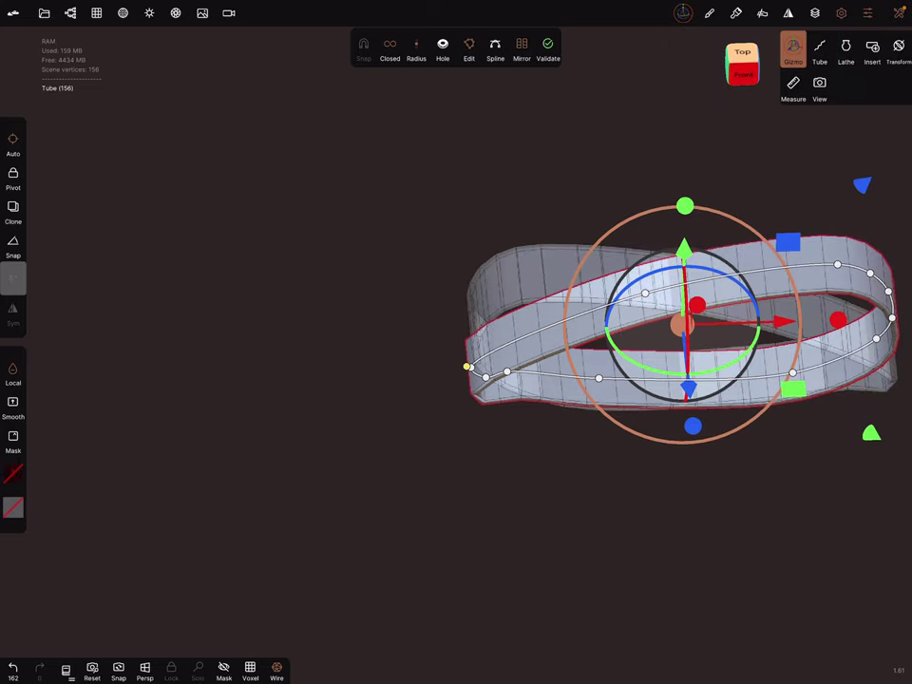
pyautogui.click(787, 12)
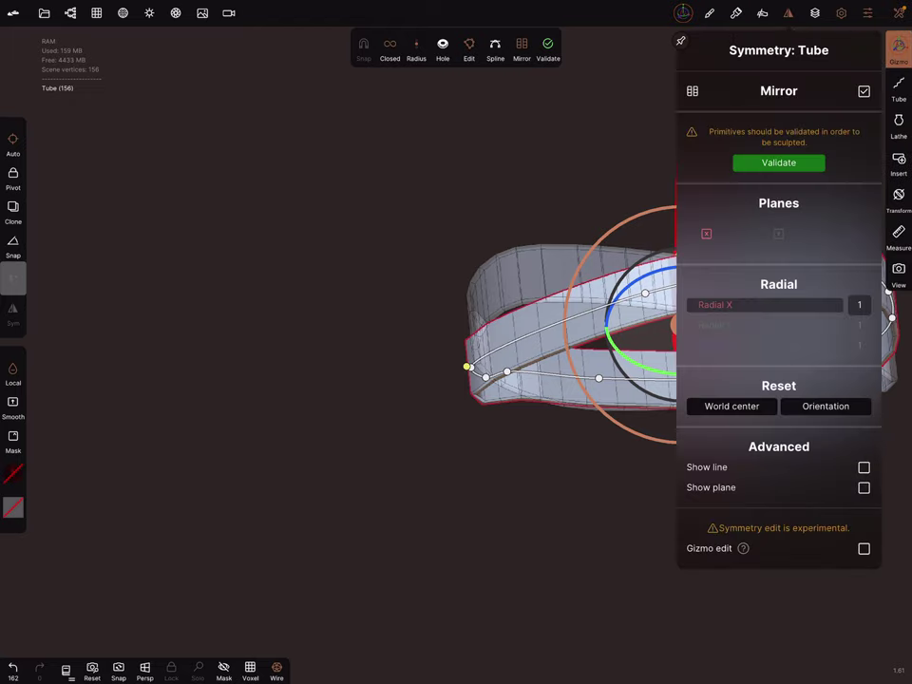
# Step: Turn off the X symmetry plane and set Radial Y symmetry to 6
pyautogui.click(706, 233)
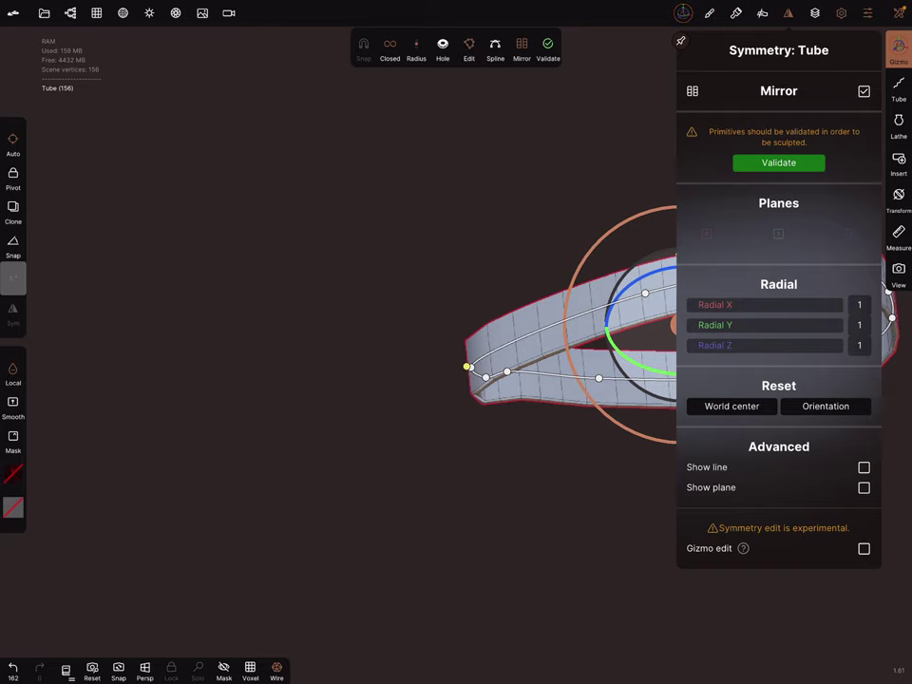
pyautogui.moveTo(698, 325); pyautogui.dragTo(734, 325)
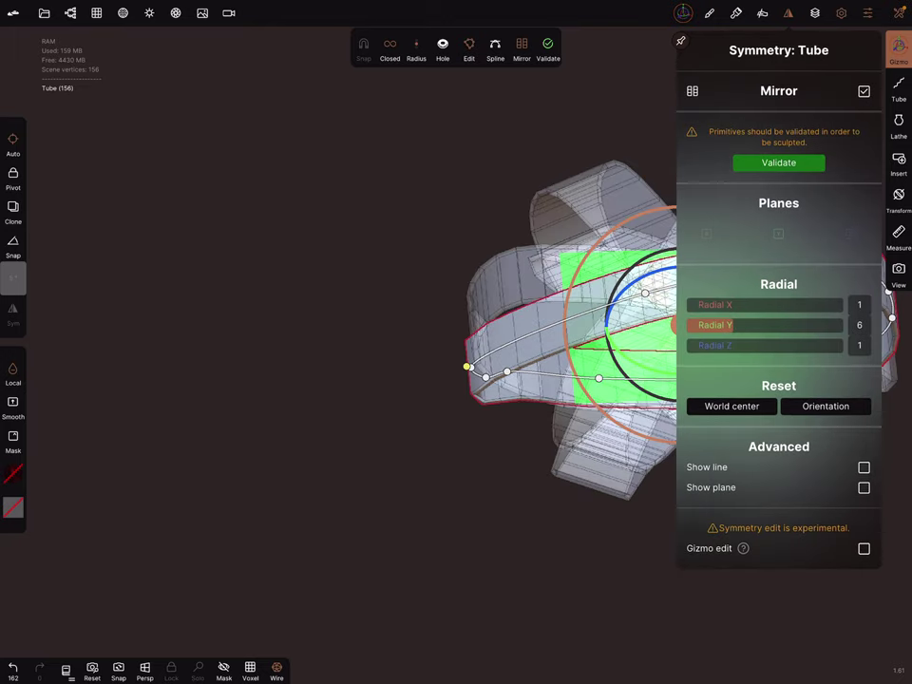
pyautogui.click(788, 13)
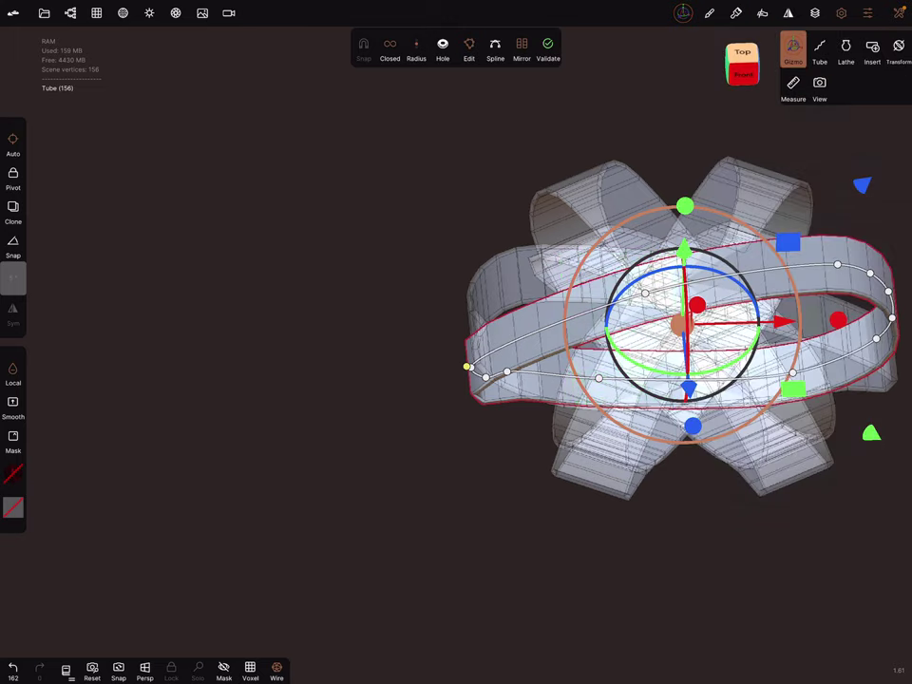
# Step: Slide the loop and its radial copies outward and thicken the ribbons with the gizmo
pyautogui.moveTo(684, 323); pyautogui.dragTo(409, 337, button='middle')
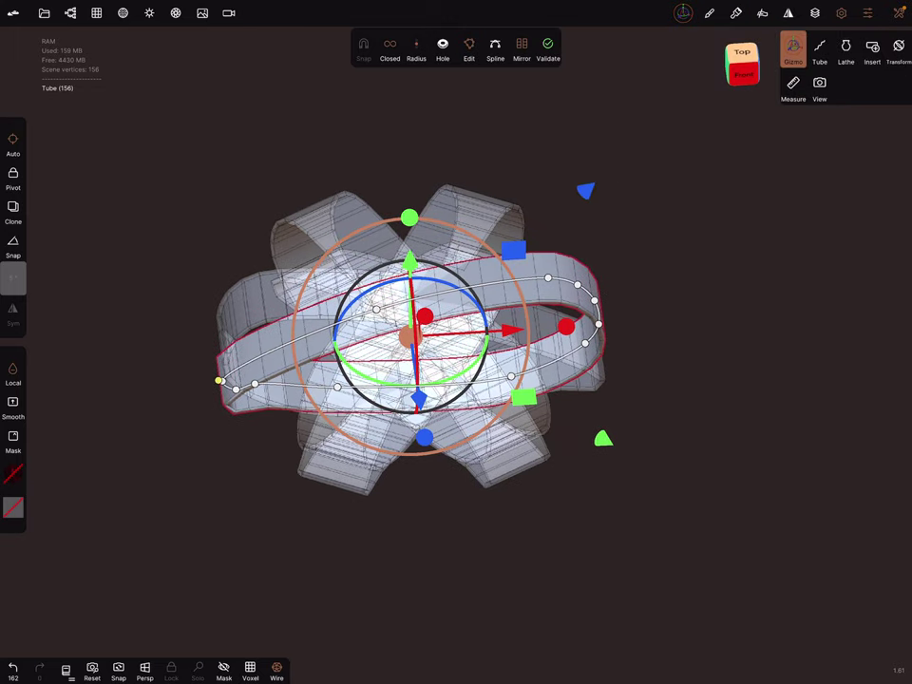
pyautogui.moveTo(510, 330); pyautogui.dragTo(737, 317)
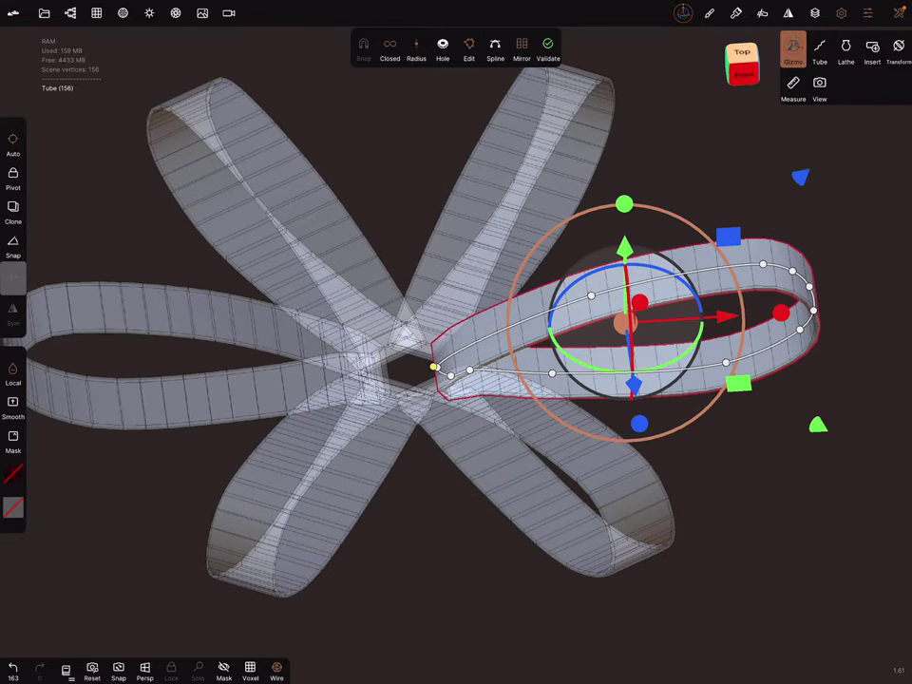
pyautogui.moveTo(456, 570)
pyautogui.mouseDown()
pyautogui.moveTo(456, 475)
pyautogui.moveTo(456, 541)
pyautogui.moveTo(475, 608)
pyautogui.moveTo(475, 513)
pyautogui.moveTo(475, 589)
pyautogui.moveTo(489, 575)
pyautogui.mouseUp()
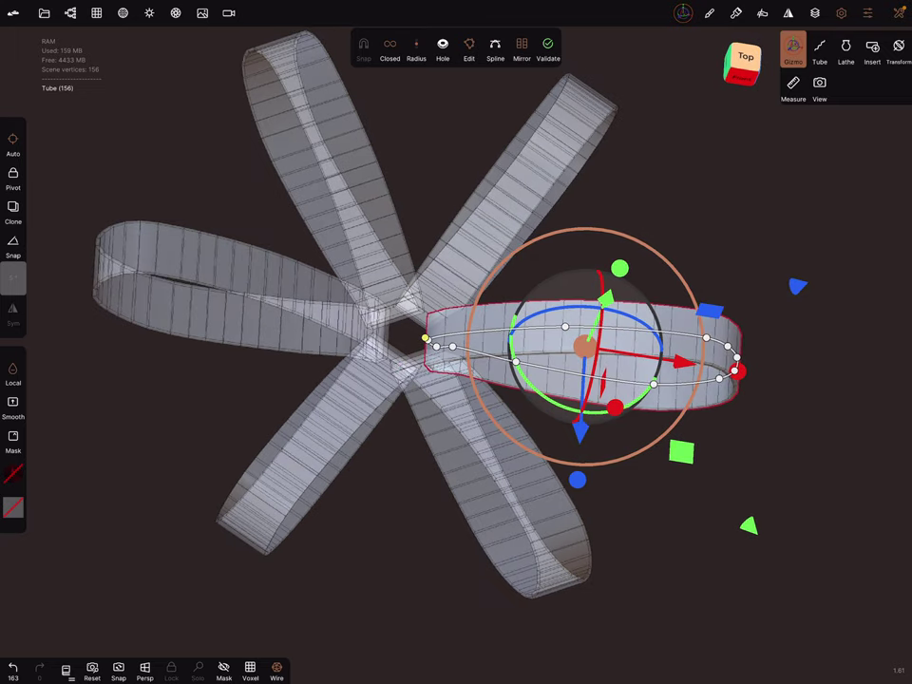
pyautogui.moveTo(577, 480); pyautogui.dragTo(577, 480)
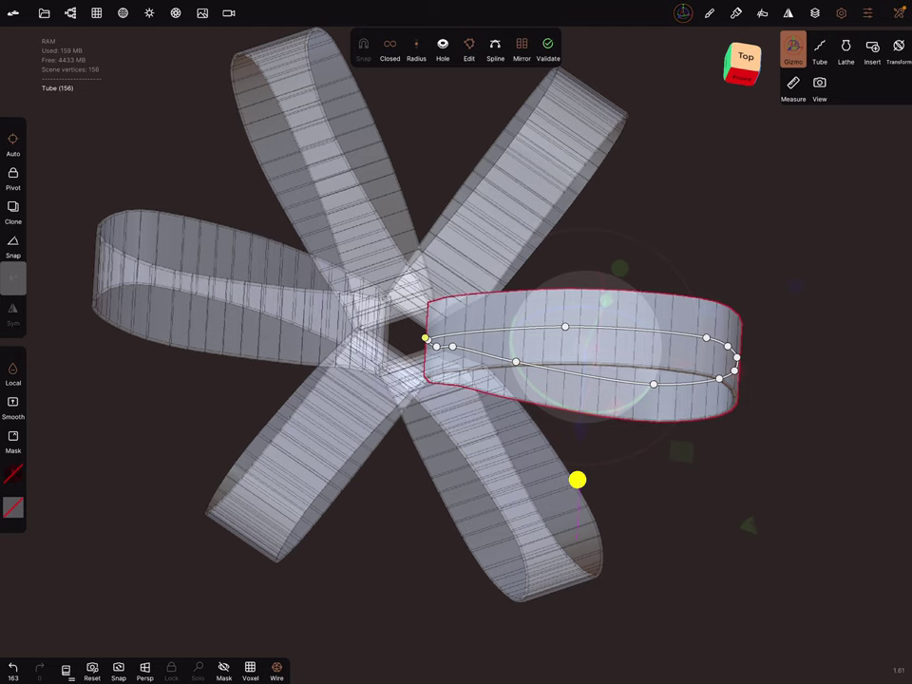
pyautogui.moveTo(577, 480); pyautogui.dragTo(577, 480)
# Step: Add curve points along the ribbon and validate it into one ~936-vertex mesh
pyautogui.click(435, 352)
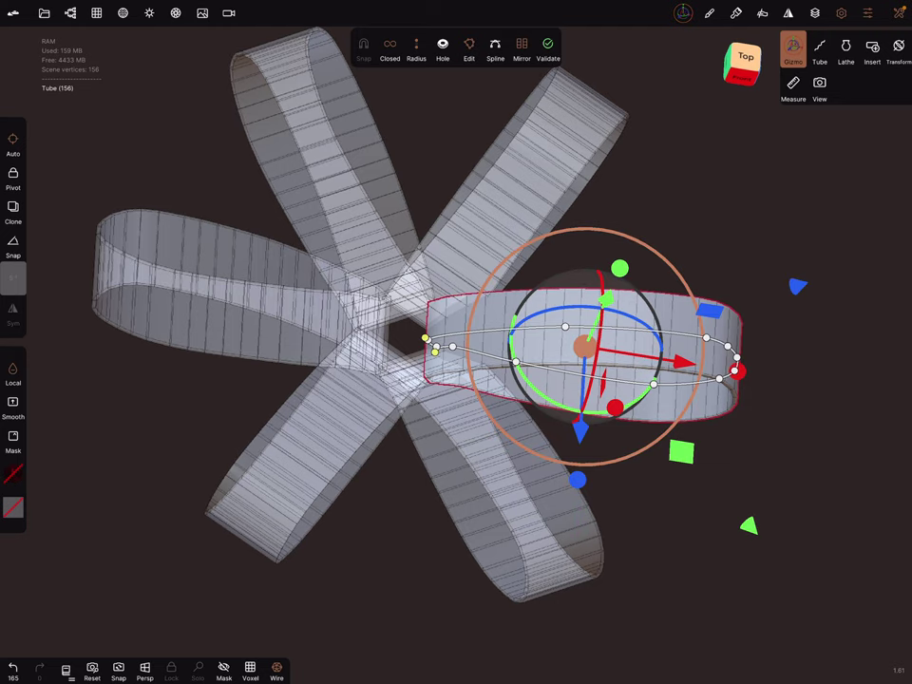
pyautogui.click(707, 333)
pyautogui.scroll(2, 584, 351)
pyautogui.scroll(2, 585, 352)
pyautogui.scroll(2, 584, 361)
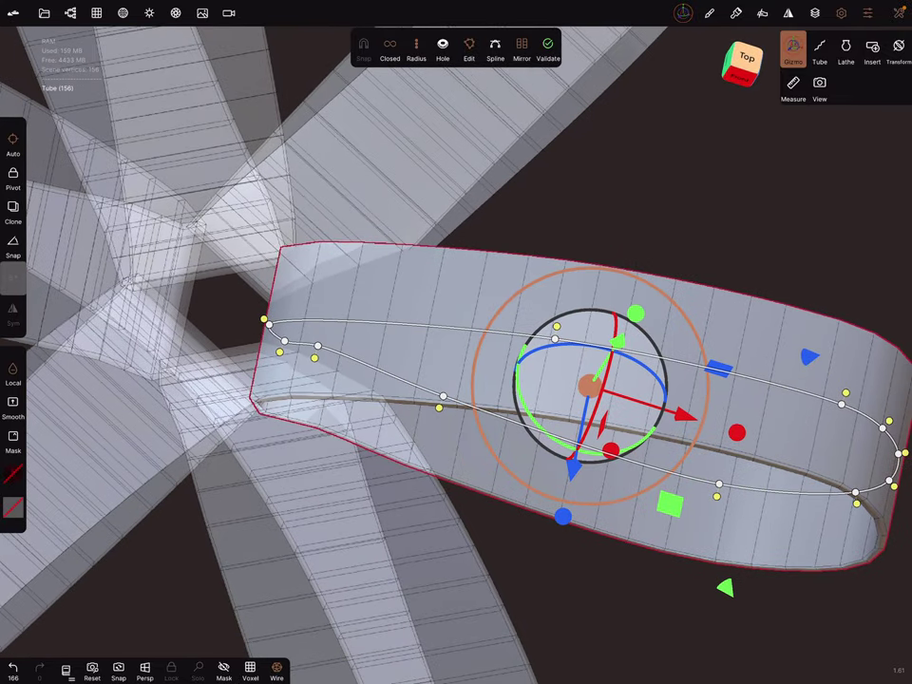
pyautogui.scroll(-3, 570, 380)
pyautogui.scroll(-2, 551, 361)
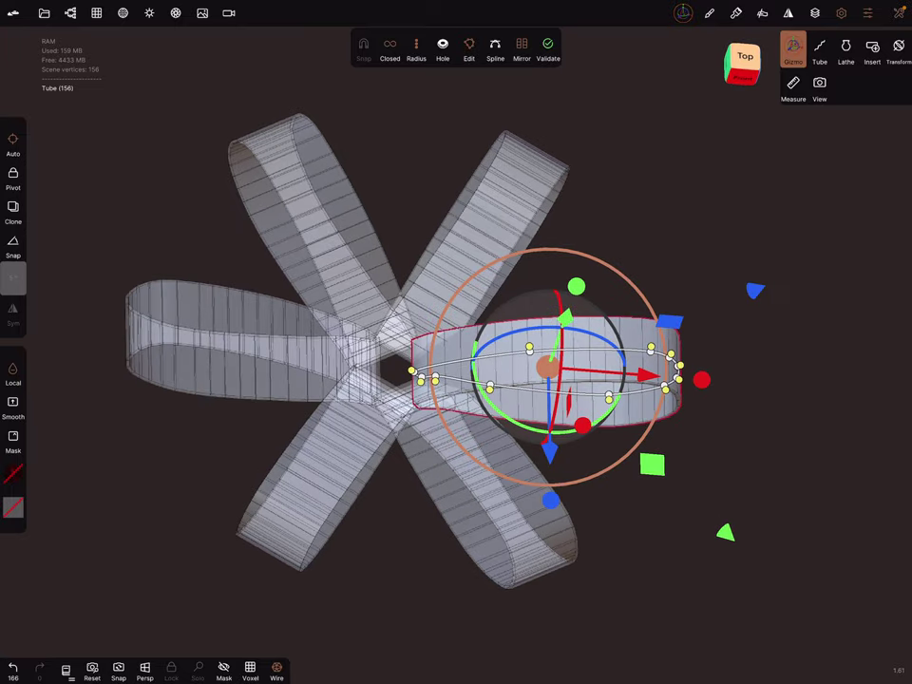
pyautogui.moveTo(608, 551); pyautogui.dragTo(713, 537)
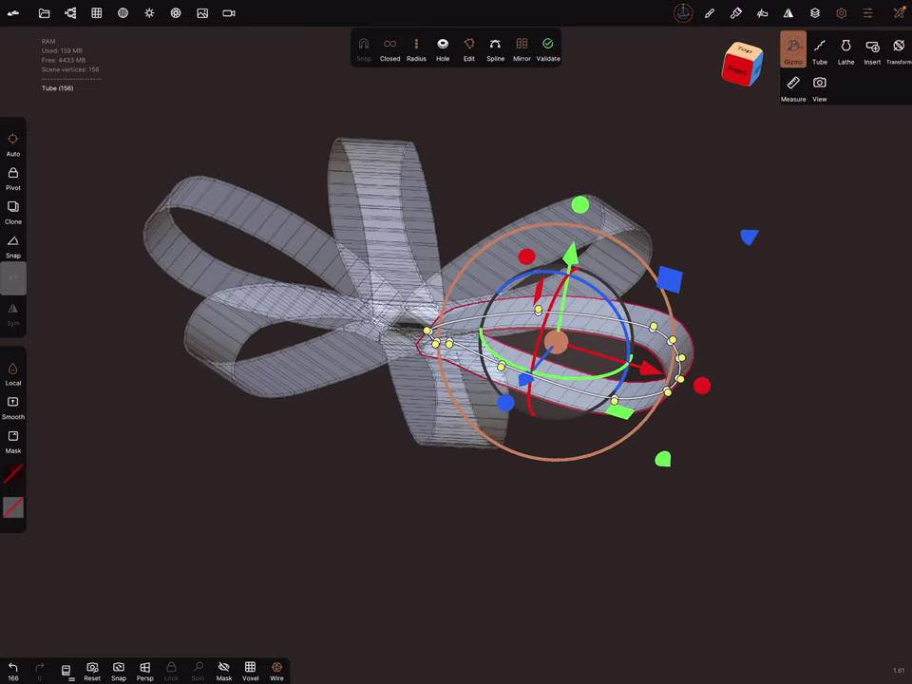
pyautogui.click(548, 47)
pyautogui.moveTo(617, 532)
pyautogui.mouseDown()
pyautogui.moveTo(632, 618)
pyautogui.moveTo(665, 551)
pyautogui.mouseUp()
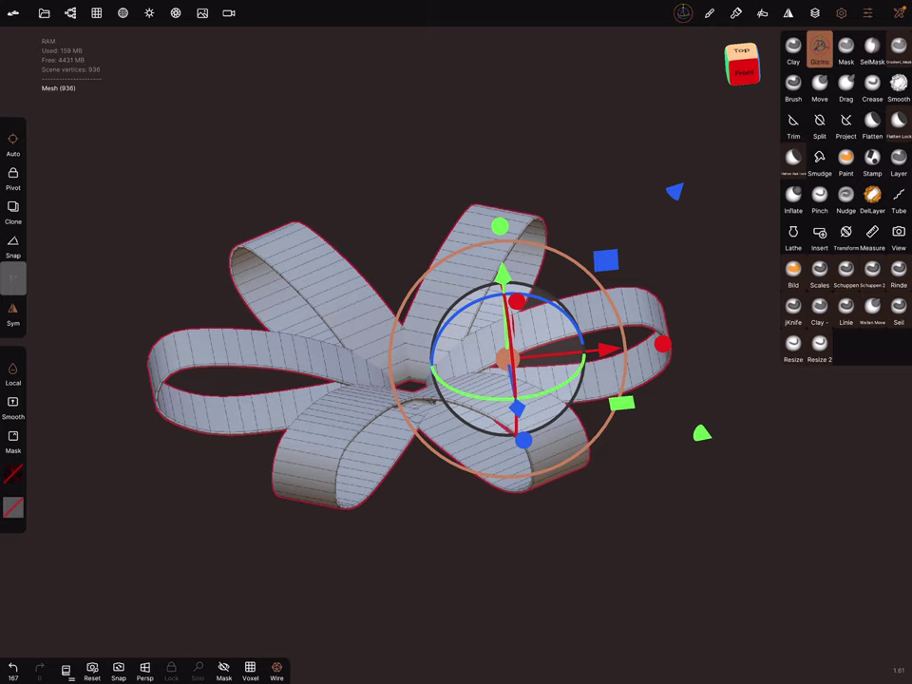
# Step: Try large-radius Drag brush strokes on the bow, undo them, and select the Move brush
pyautogui.click(71, 12)
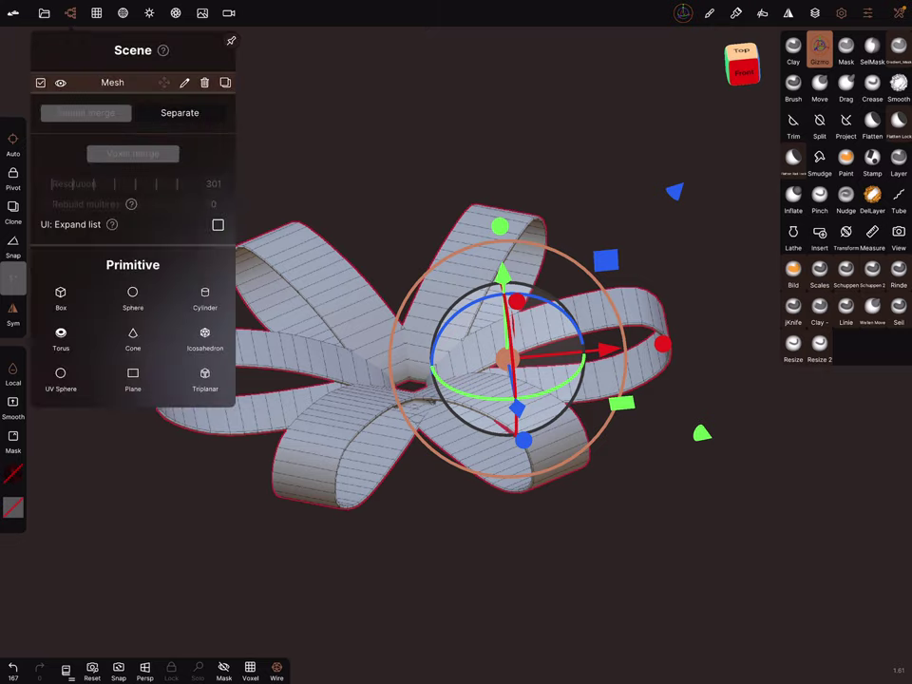
pyautogui.click(71, 12)
pyautogui.click(846, 86)
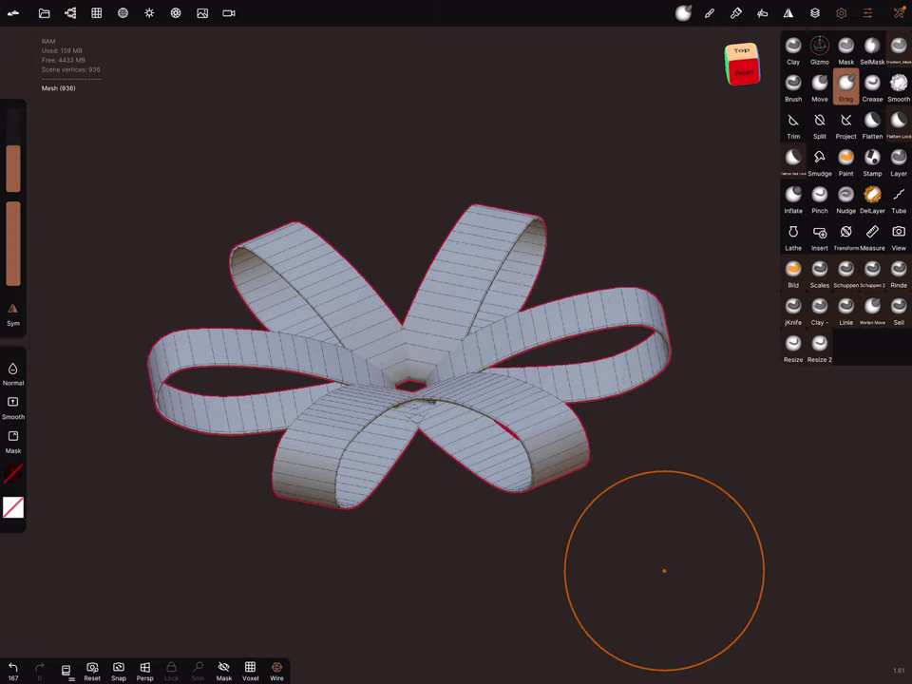
pyautogui.moveTo(14, 144); pyautogui.dragTo(13, 109)
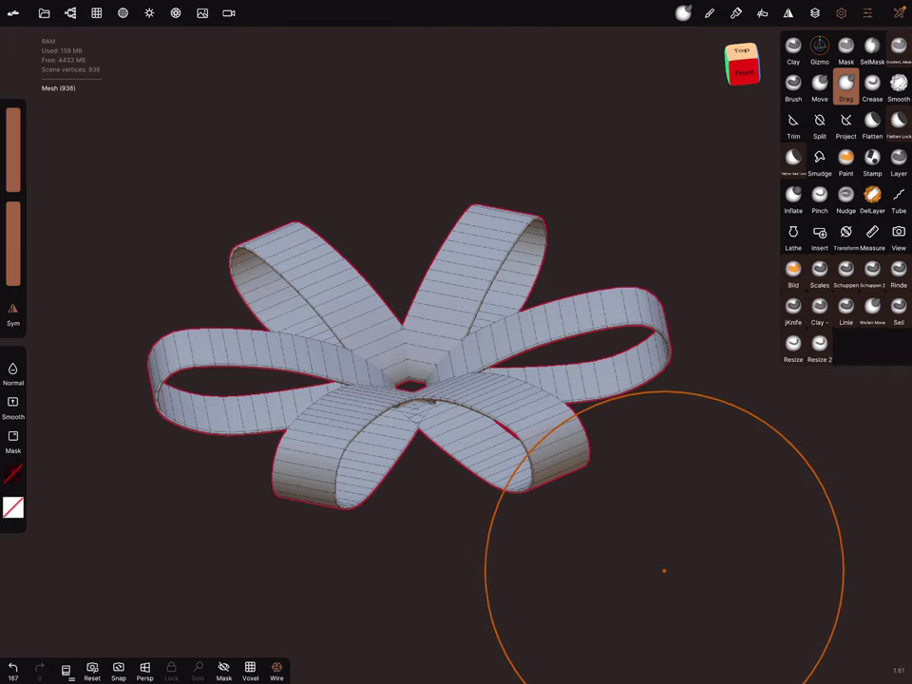
pyautogui.moveTo(285, 247); pyautogui.dragTo(414, 366)
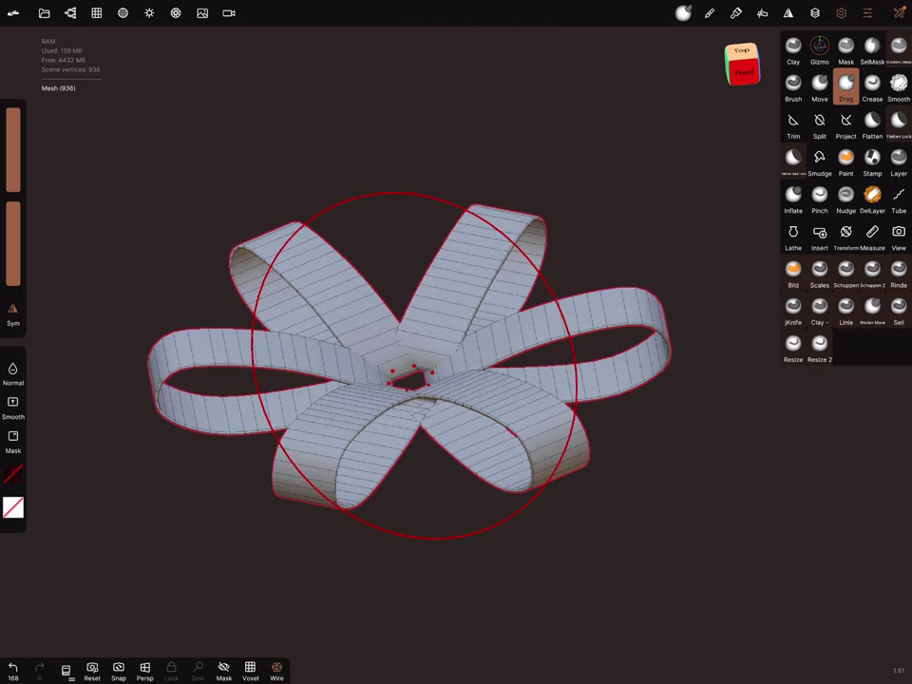
pyautogui.hotkey('ctrl', 'z')
pyautogui.moveTo(709, 438); pyautogui.dragTo(644, 330)
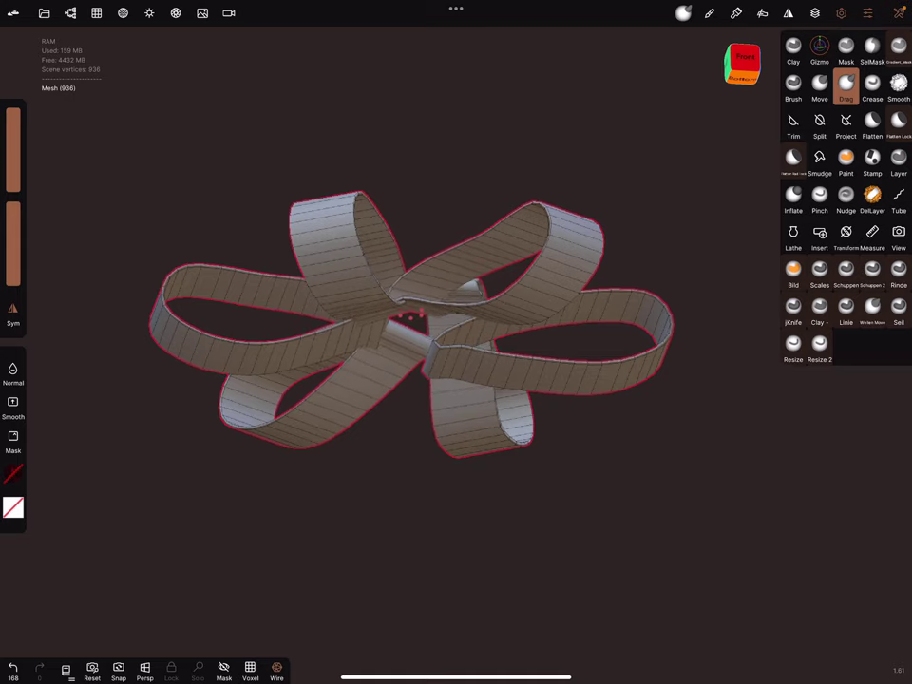
pyautogui.moveTo(314, 256); pyautogui.dragTo(413, 350)
pyautogui.hotkey('ctrl', 'z')
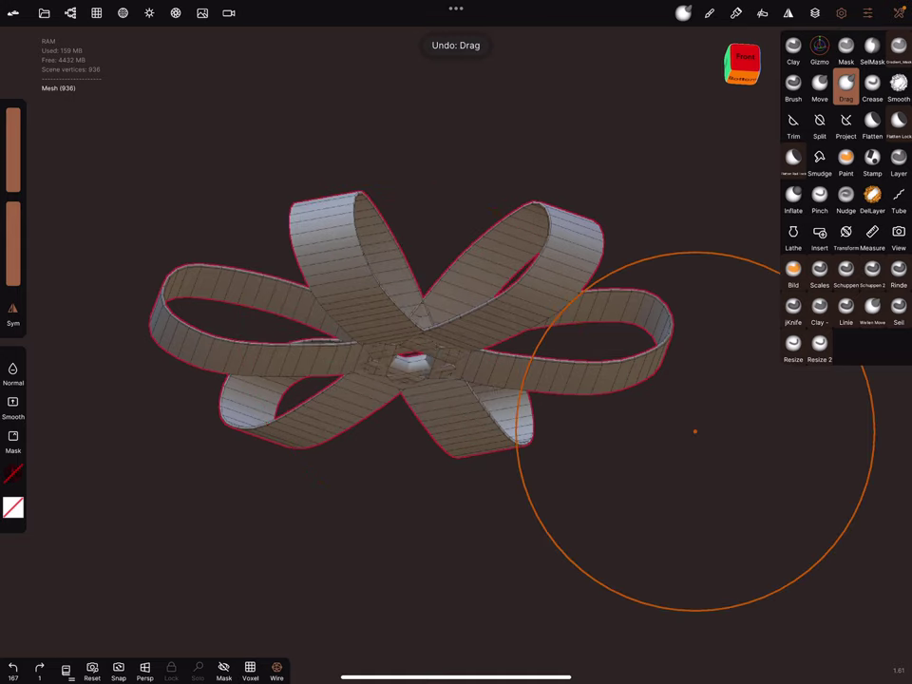
pyautogui.click(819, 86)
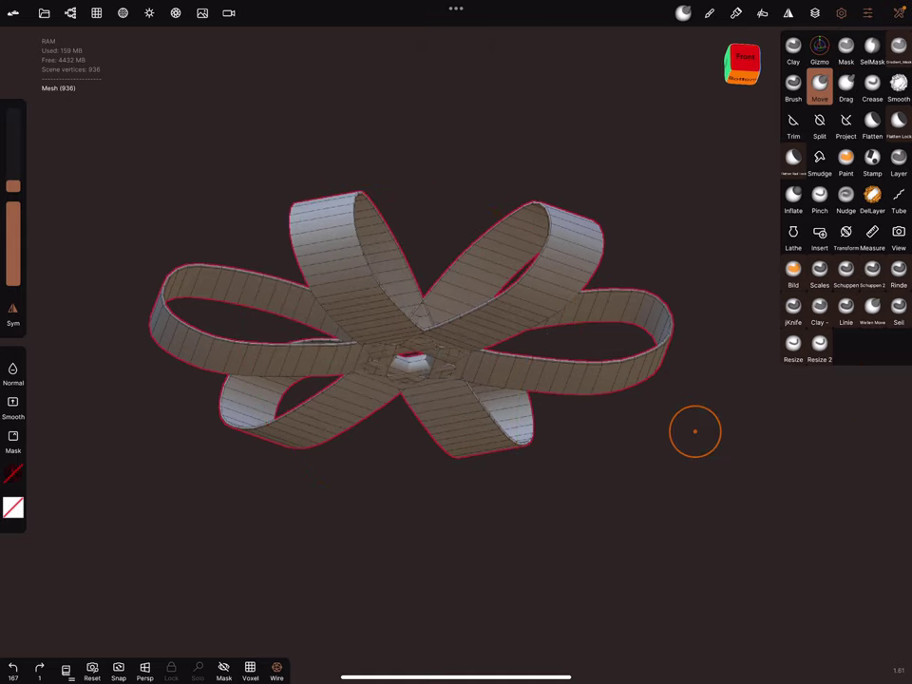
# Step: Set a very large Move brush radius and review its Stroke settings
pyautogui.moveTo(14, 185); pyautogui.dragTo(14, 109)
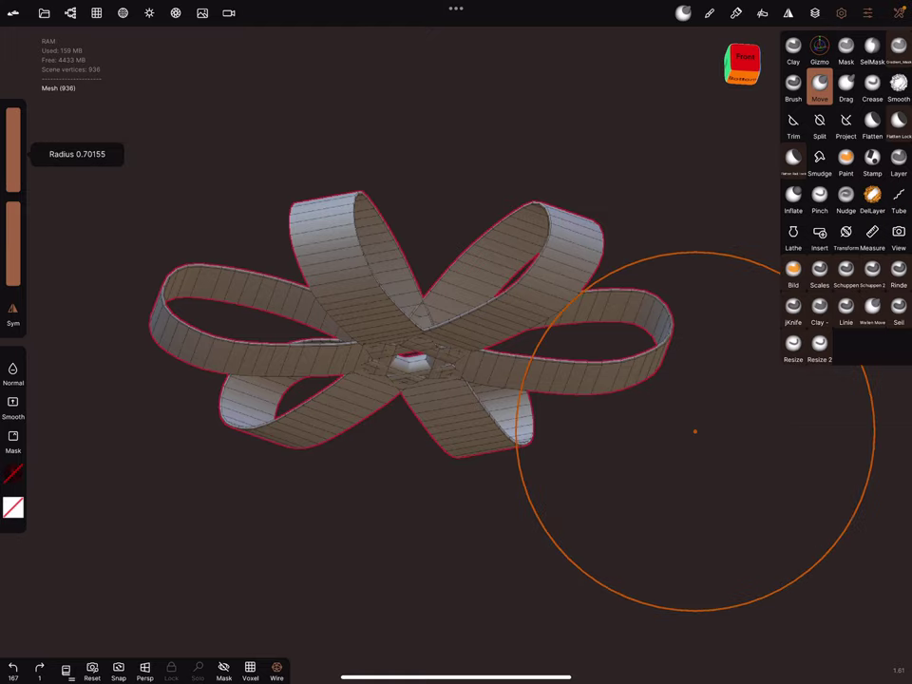
pyautogui.moveTo(410, 361); pyautogui.dragTo(412, 354)
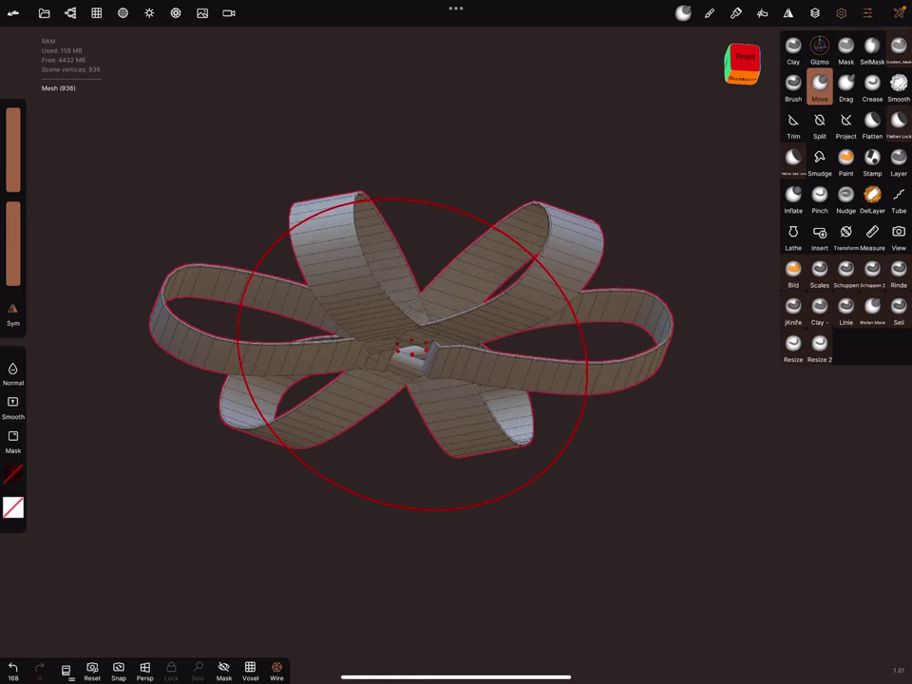
pyautogui.hotkey('ctrl', 'z')
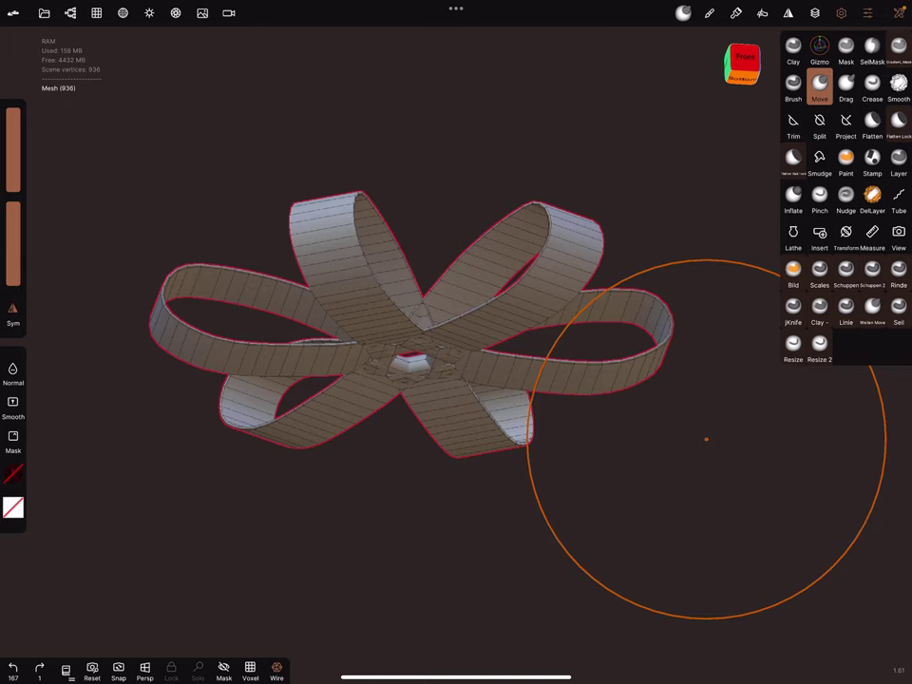
pyautogui.click(709, 13)
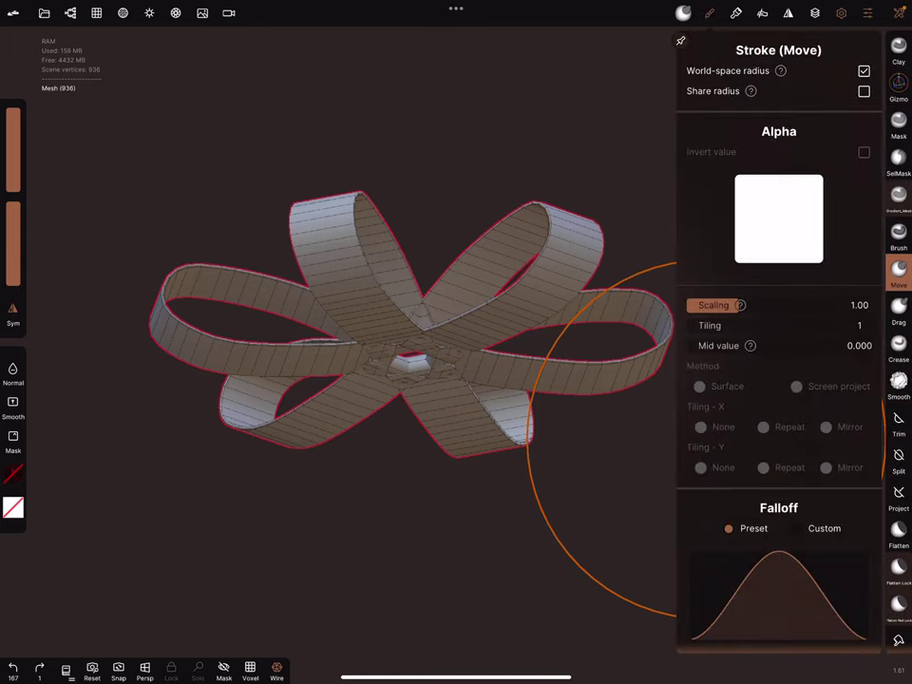
pyautogui.scroll(-5, 779, 380)
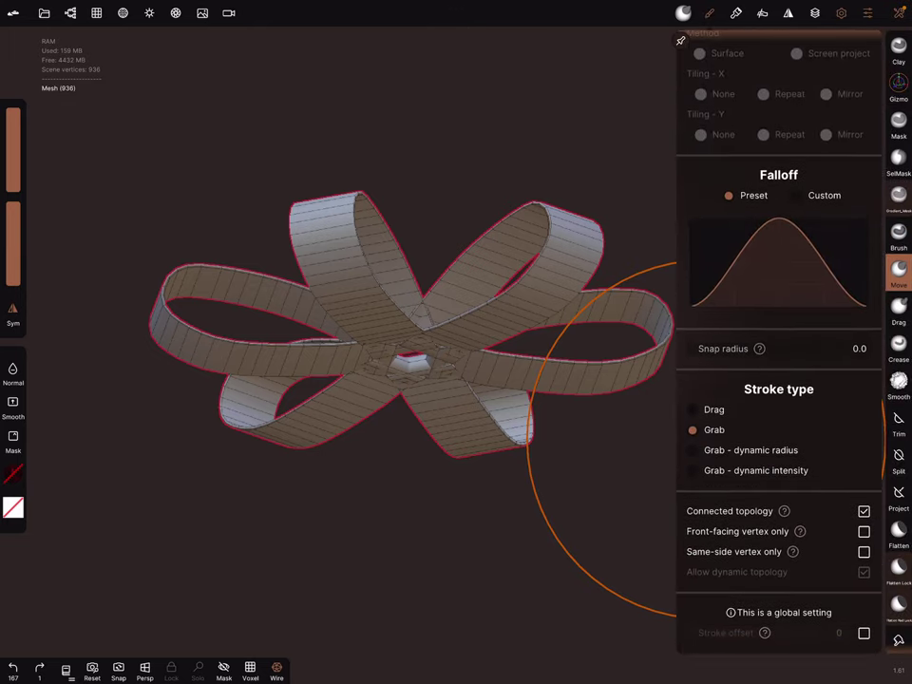
pyautogui.click(709, 12)
# Step: Pull the centre hub upward and drag the loops into a symmetric flower
pyautogui.moveTo(409, 357); pyautogui.dragTo(408, 290)
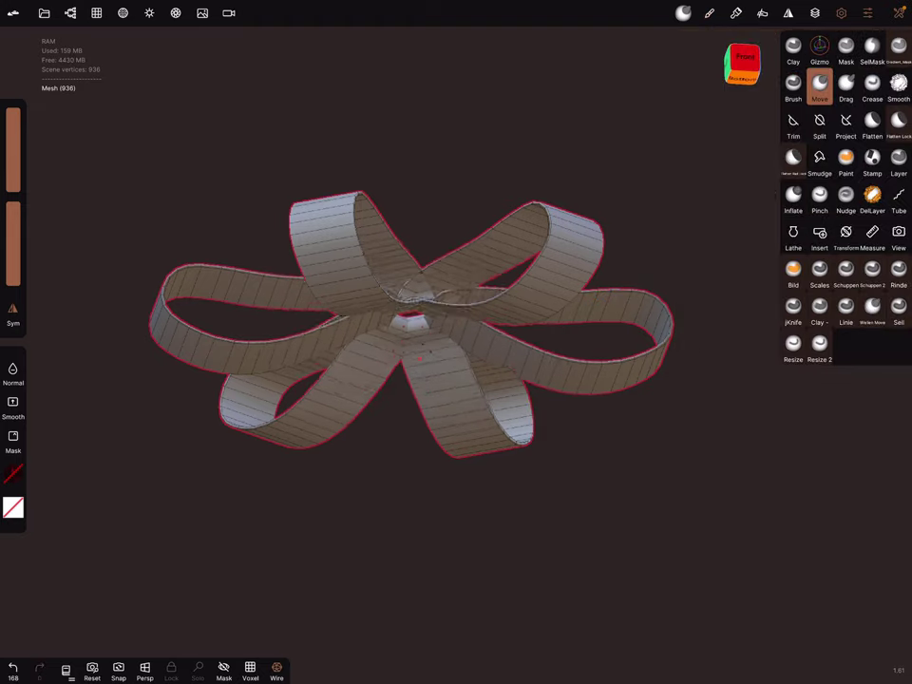
pyautogui.click(418, 346)
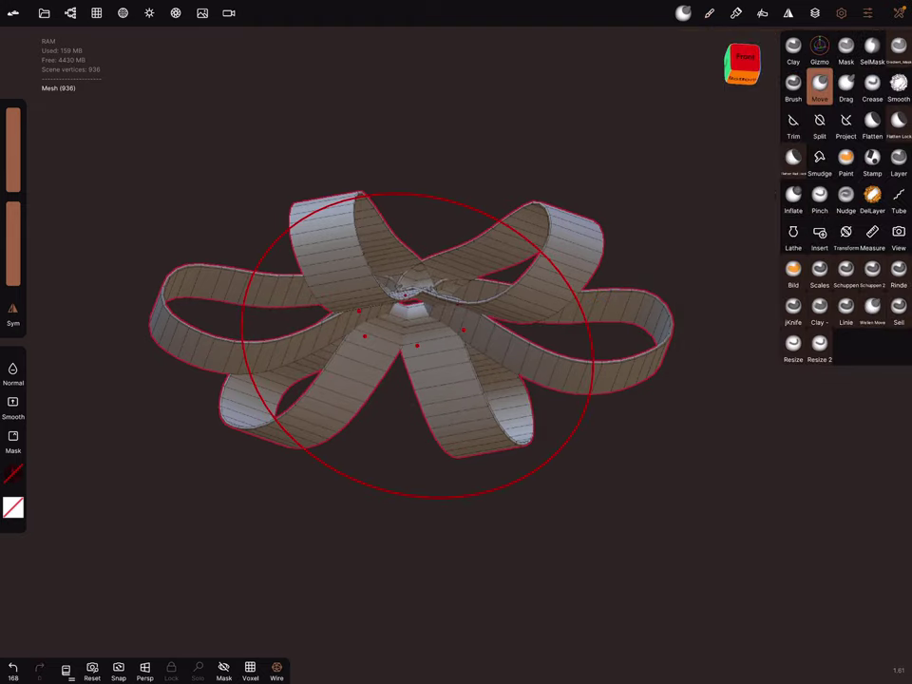
pyautogui.moveTo(418, 346); pyautogui.dragTo(660, 594)
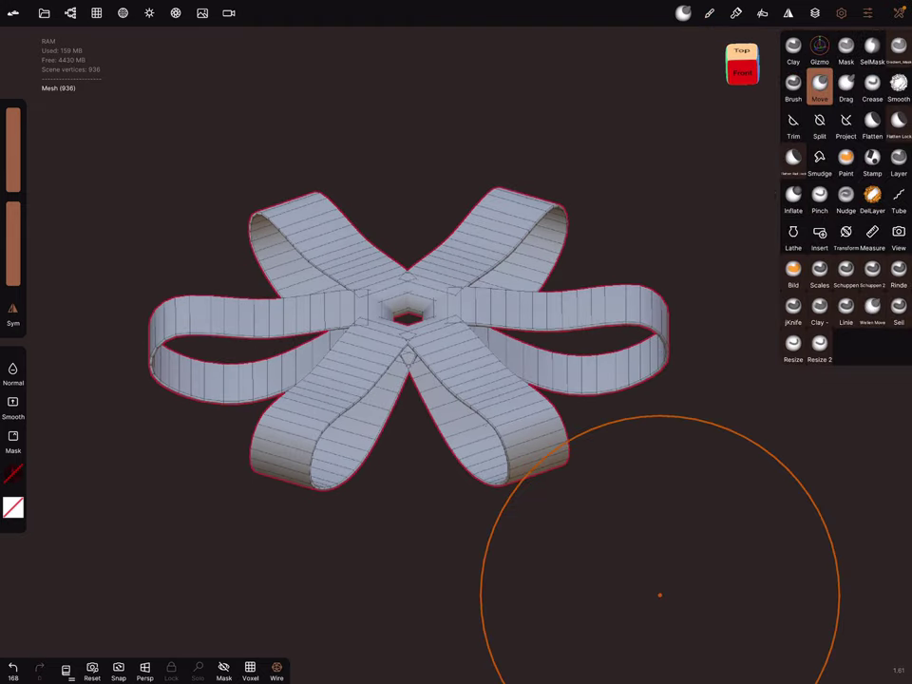
pyautogui.moveTo(409, 316)
pyautogui.mouseDown()
pyautogui.moveTo(409, 366)
pyautogui.moveTo(408, 323)
pyautogui.moveTo(537, 199)
pyautogui.mouseUp()
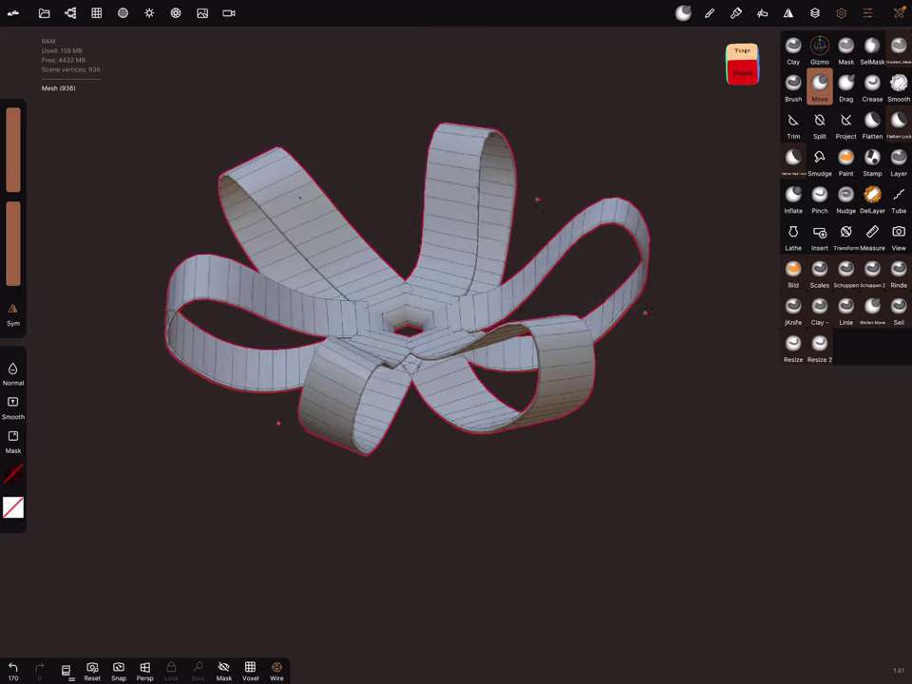
pyautogui.moveTo(537, 199)
pyautogui.mouseDown()
pyautogui.moveTo(608, 275)
pyautogui.moveTo(655, 353)
pyautogui.moveTo(728, 336)
pyautogui.moveTo(708, 485)
pyautogui.mouseUp()
# Step: Trial flat subdivisions on the bow, then undo both subdivisions
pyautogui.click(96, 13)
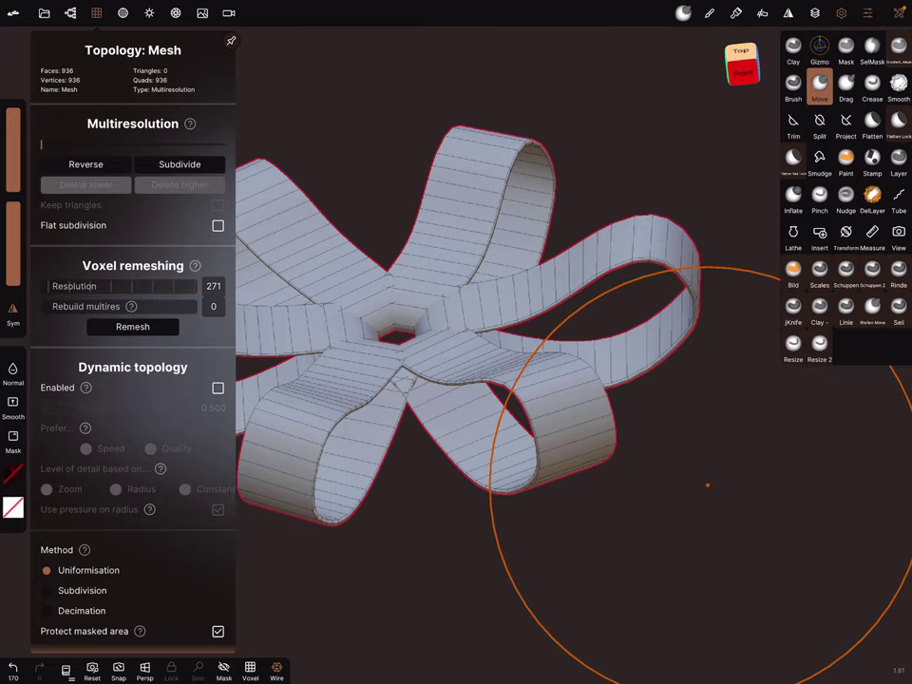
pyautogui.click(218, 225)
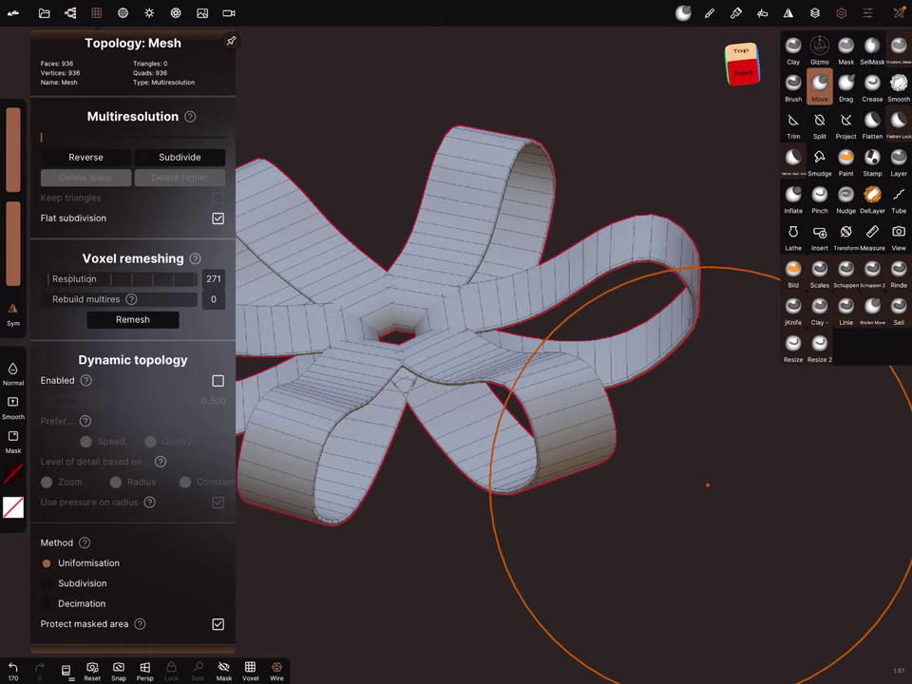
pyautogui.click(180, 157)
pyautogui.click(180, 156)
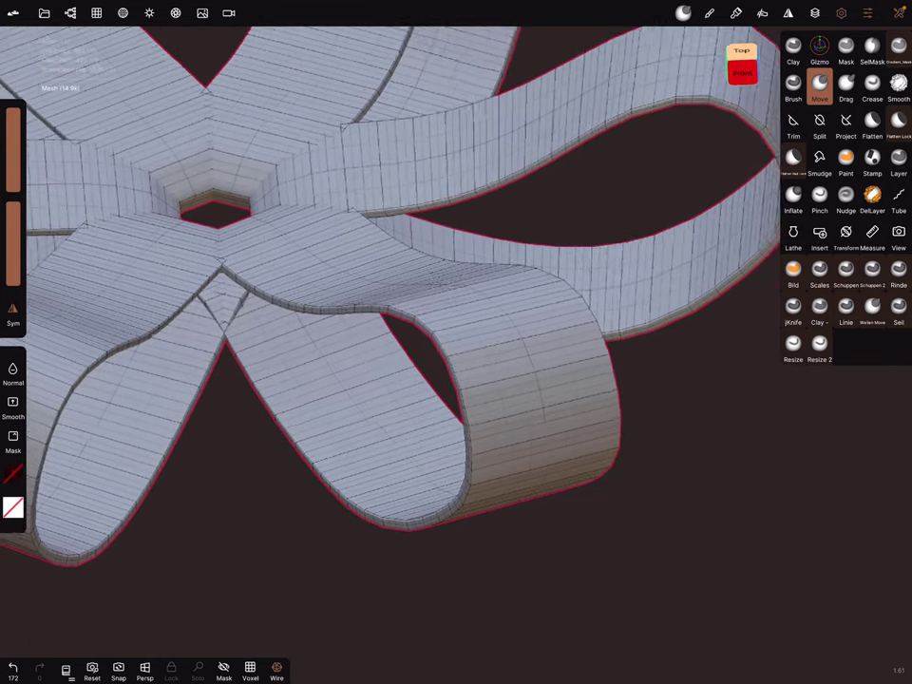
pyautogui.moveTo(707, 484)
pyautogui.mouseDown()
pyautogui.moveTo(320, 414)
pyautogui.moveTo(524, 397)
pyautogui.moveTo(658, 210)
pyautogui.mouseUp()
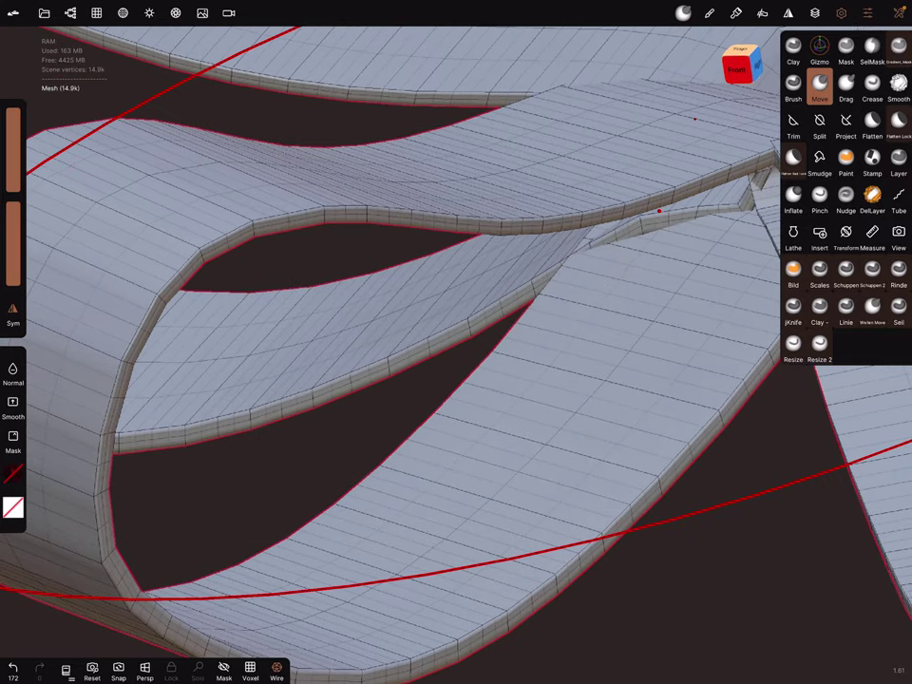
pyautogui.click(70, 13)
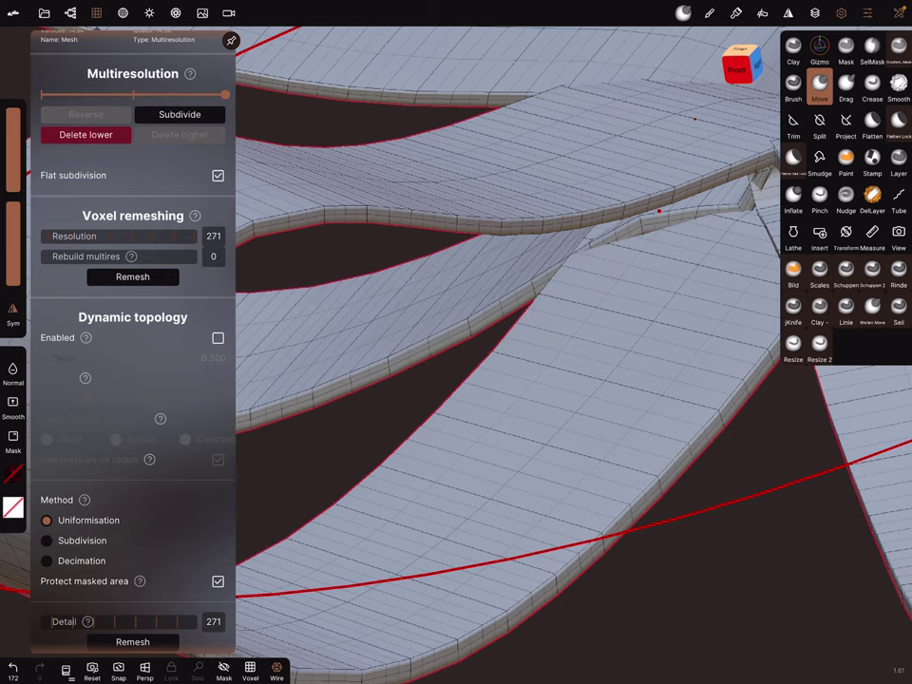
pyautogui.click(217, 175)
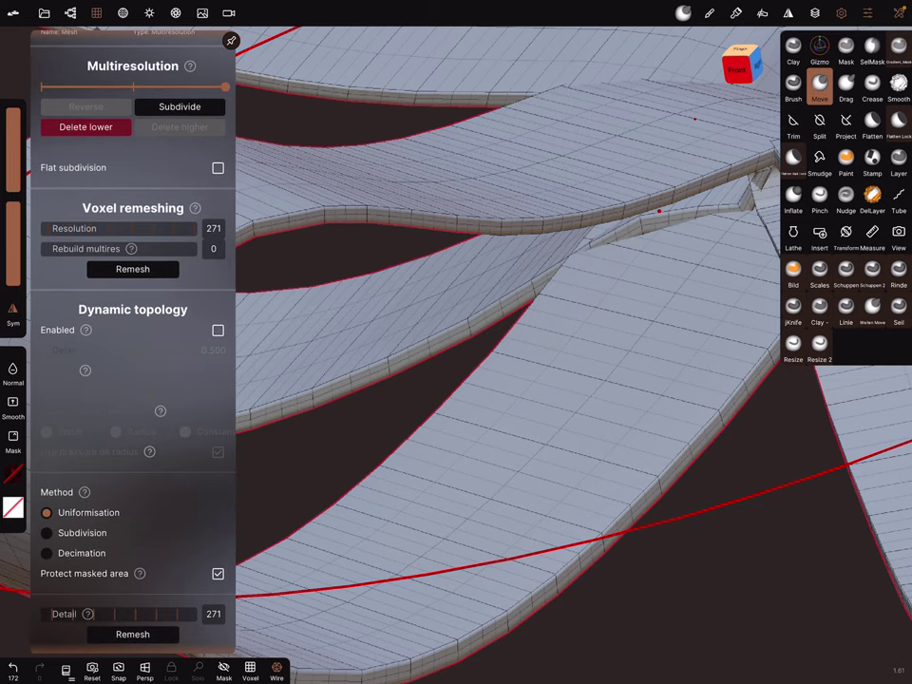
pyautogui.click(179, 106)
pyautogui.moveTo(659, 209)
pyautogui.mouseDown()
pyautogui.moveTo(462, 263)
pyautogui.moveTo(539, 287)
pyautogui.moveTo(459, 339)
pyautogui.mouseUp()
pyautogui.hotkey('ctrl', 'z')
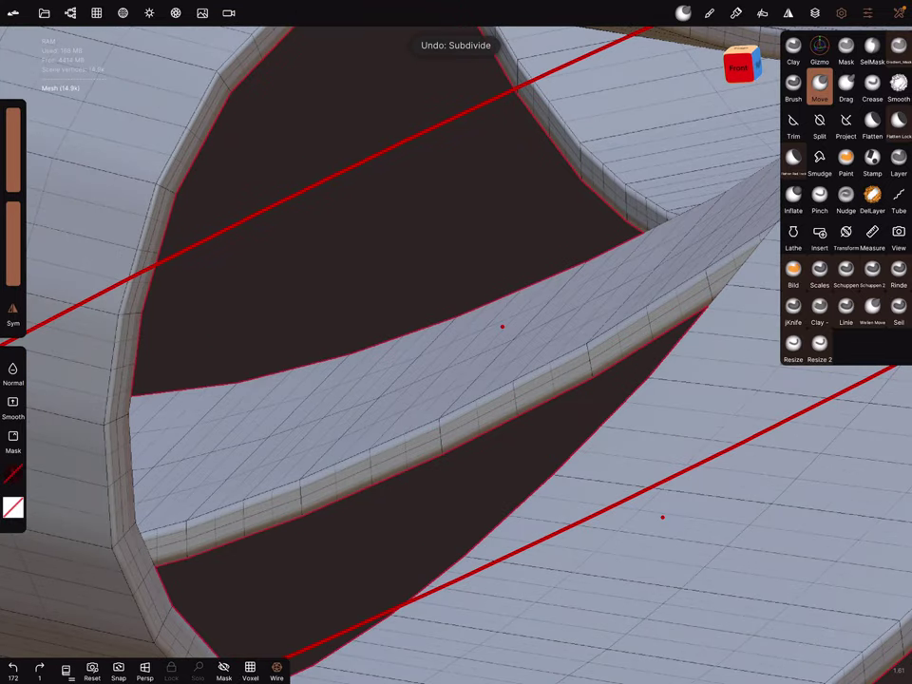
pyautogui.hotkey('ctrl', 'z')
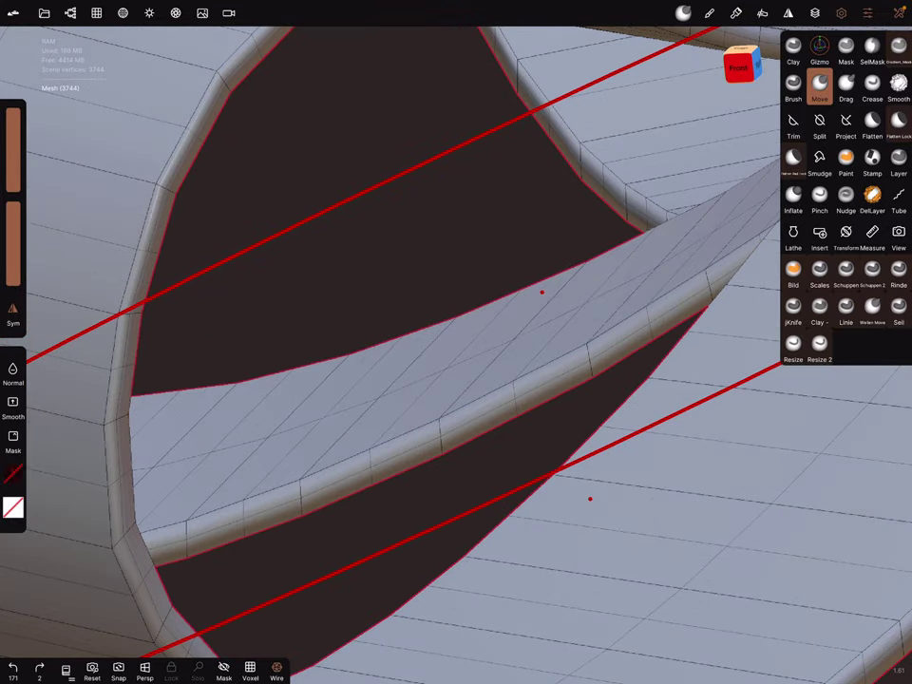
# Step: Subdivide smoothly with Flat subdivision off to about 14.9k vertices, and inspect it
pyautogui.click(96, 13)
pyautogui.click(217, 159)
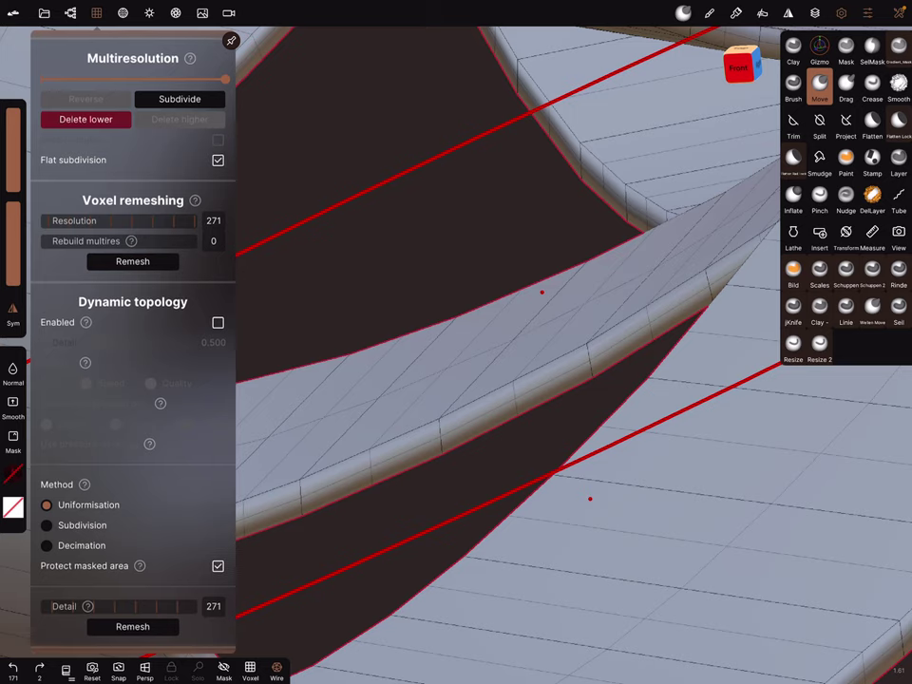
pyautogui.click(180, 99)
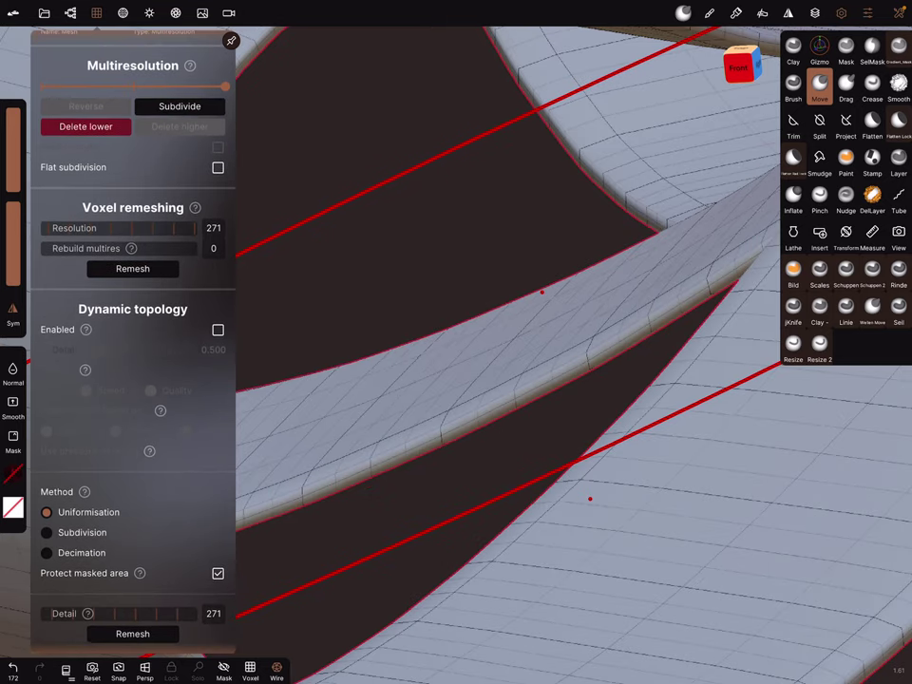
pyautogui.moveTo(541, 292); pyautogui.dragTo(567, 444)
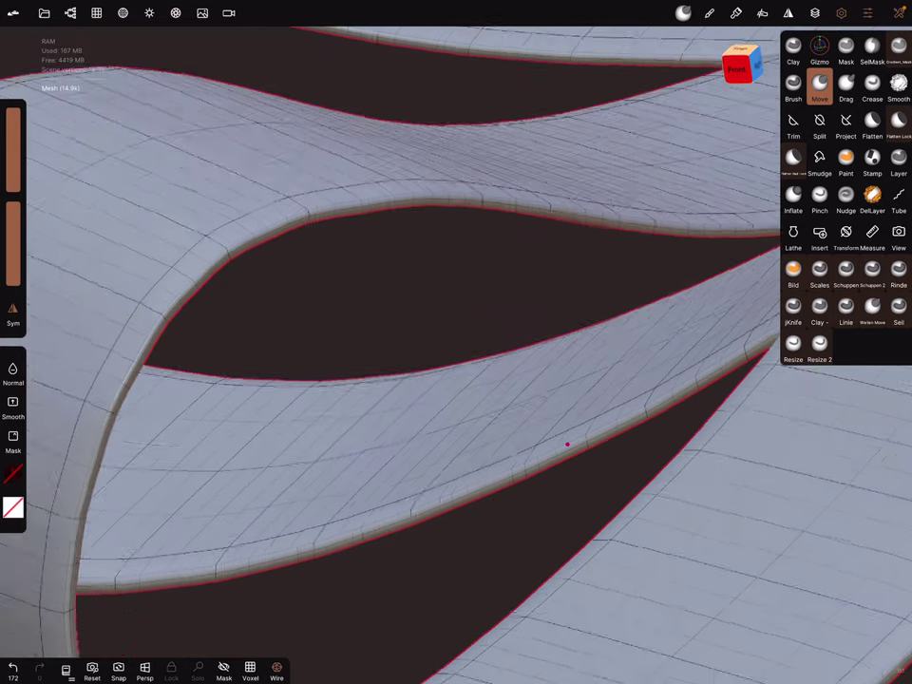
pyautogui.moveTo(474, 303)
pyautogui.mouseDown()
pyautogui.moveTo(470, 273)
pyautogui.moveTo(653, 171)
pyautogui.moveTo(615, 298)
pyautogui.mouseUp()
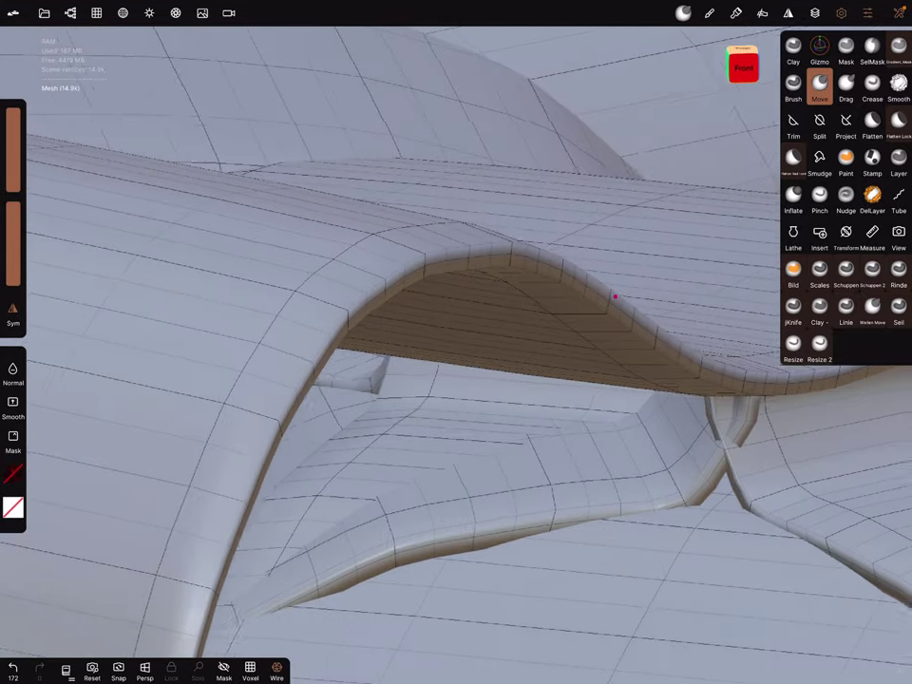
pyautogui.moveTo(615, 297)
pyautogui.mouseDown()
pyautogui.moveTo(600, 387)
pyautogui.moveTo(590, 256)
pyautogui.moveTo(570, 237)
pyautogui.moveTo(452, 321)
pyautogui.moveTo(533, 405)
pyautogui.moveTo(517, 415)
pyautogui.moveTo(649, 364)
pyautogui.mouseUp()
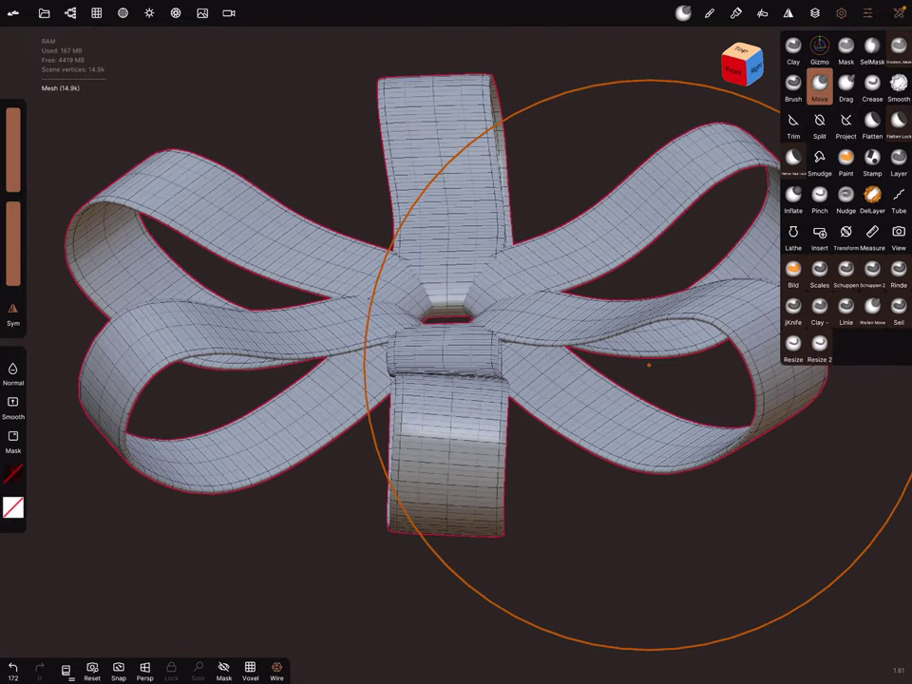
# Step: Paint all of the bow with the red metallic material (roughness 0.231, metalness 0.933)
pyautogui.click(735, 12)
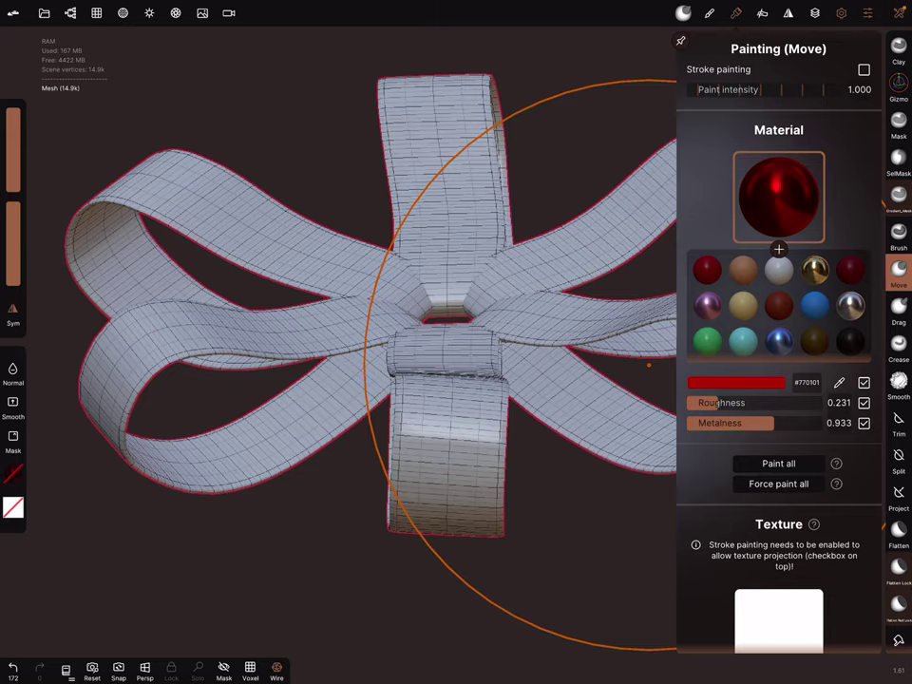
pyautogui.click(778, 462)
pyautogui.scroll(-1, 778, 285)
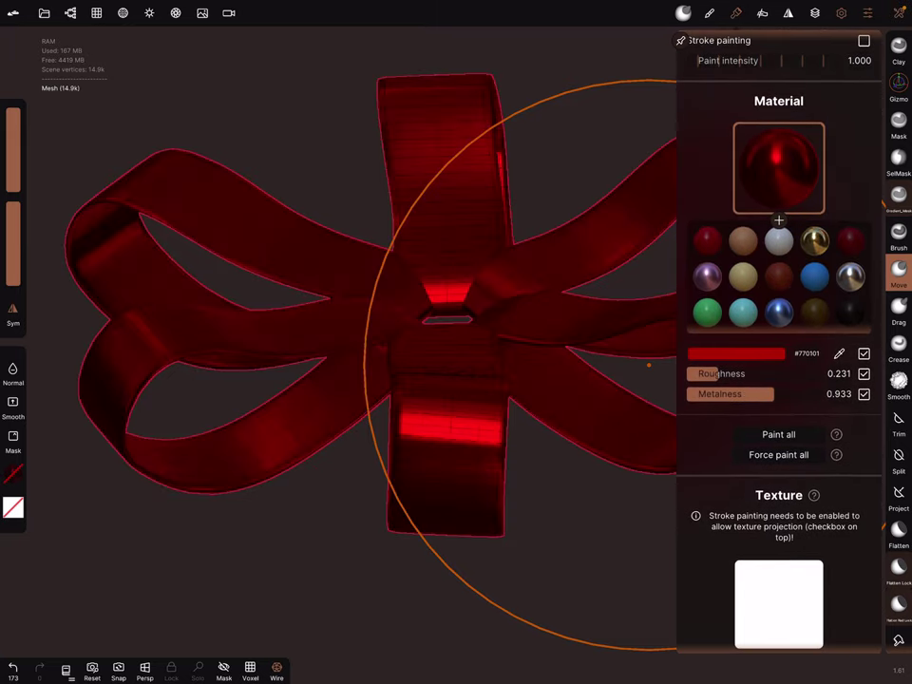
pyautogui.click(735, 13)
pyautogui.moveTo(532, 598)
pyautogui.mouseDown()
pyautogui.moveTo(623, 554)
pyautogui.moveTo(685, 465)
pyautogui.moveTo(691, 398)
pyautogui.moveTo(589, 559)
pyautogui.mouseUp()
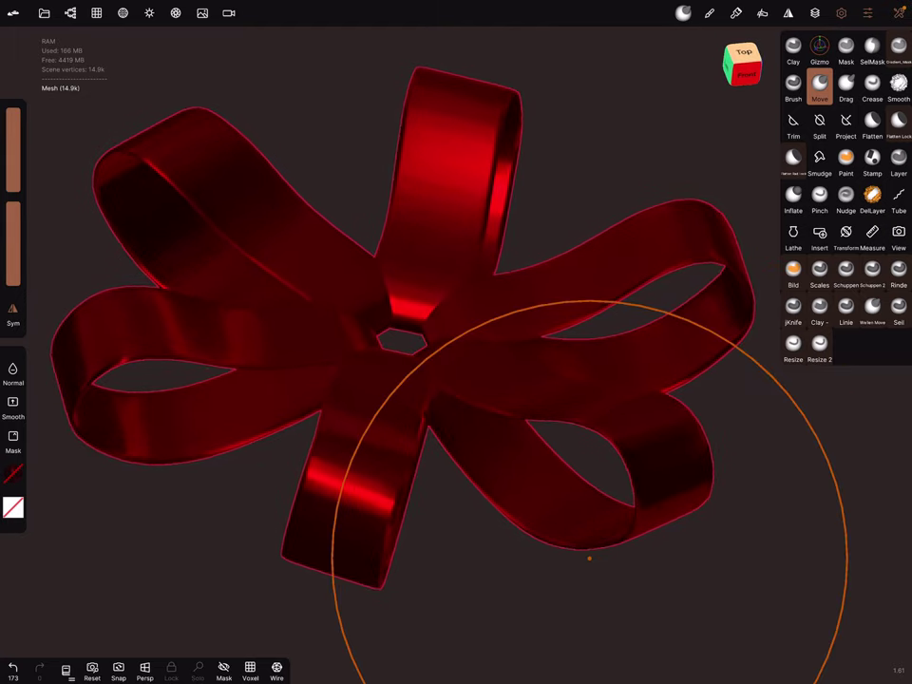